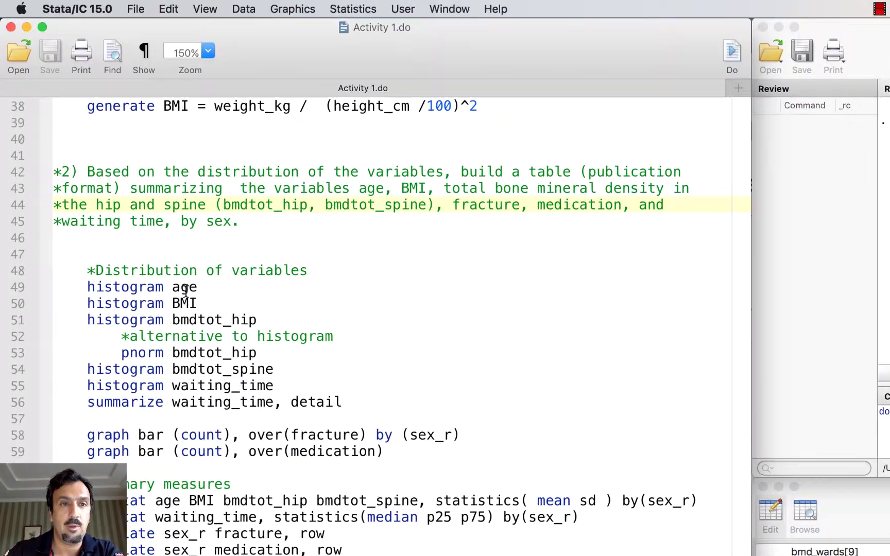
Create a density histogram of the continuous variable age.
left_click(310, 10)
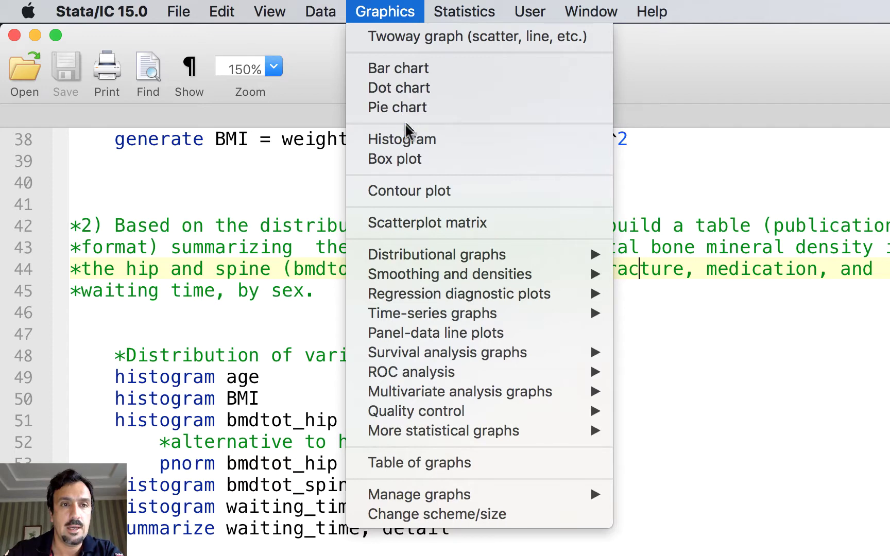
left_click(408, 141)
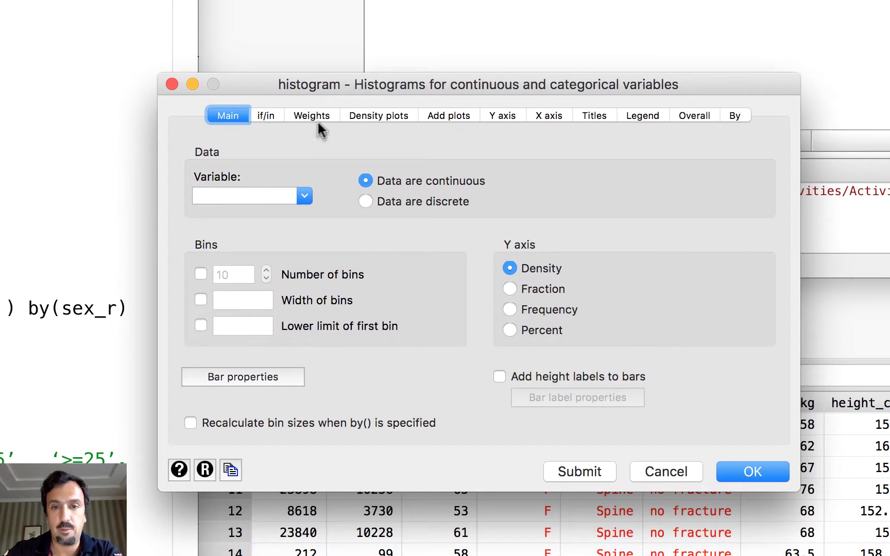
left_click(304, 195)
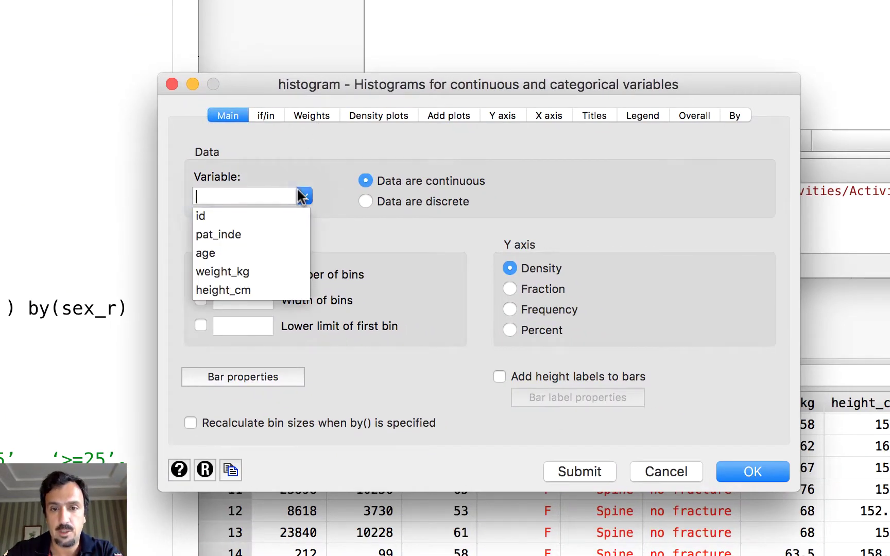
left_click(255, 253)
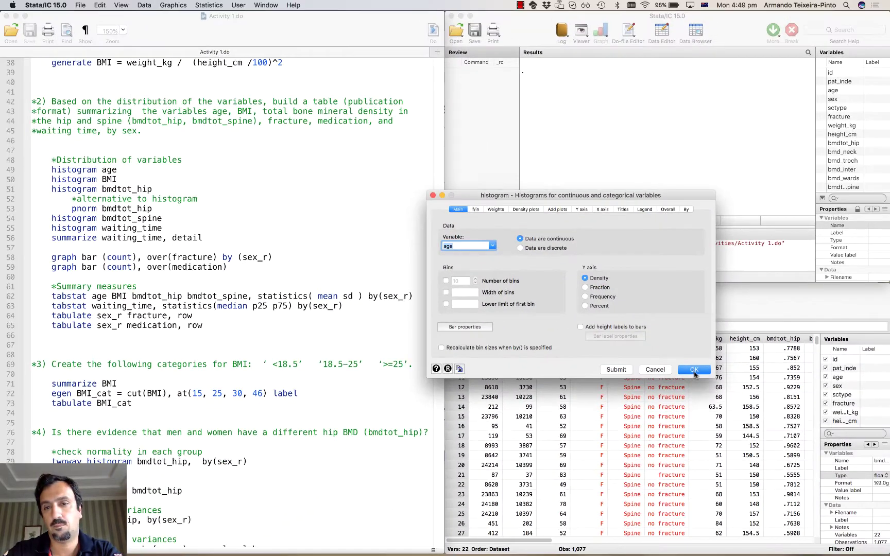
left_click(694, 370)
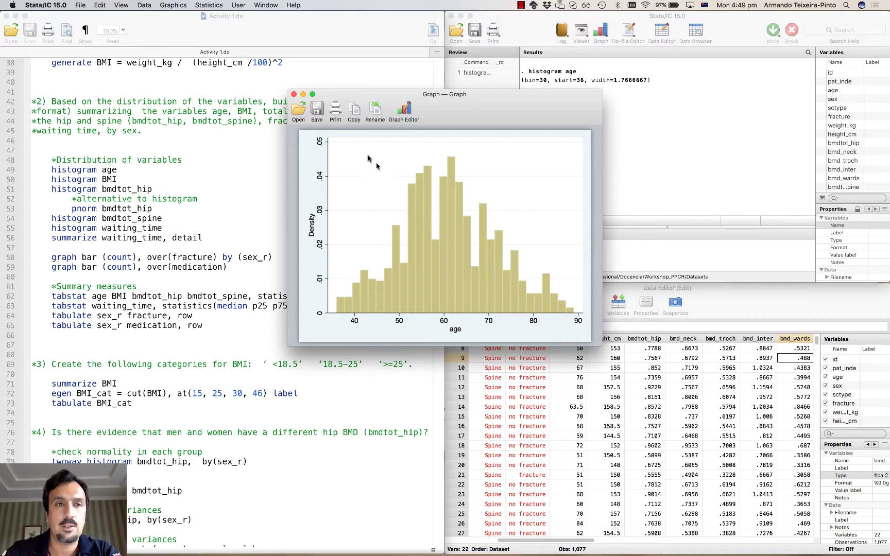
Create a density histogram of waiting_time as continuous data, and close the graph after viewing it.
left_click(173, 6)
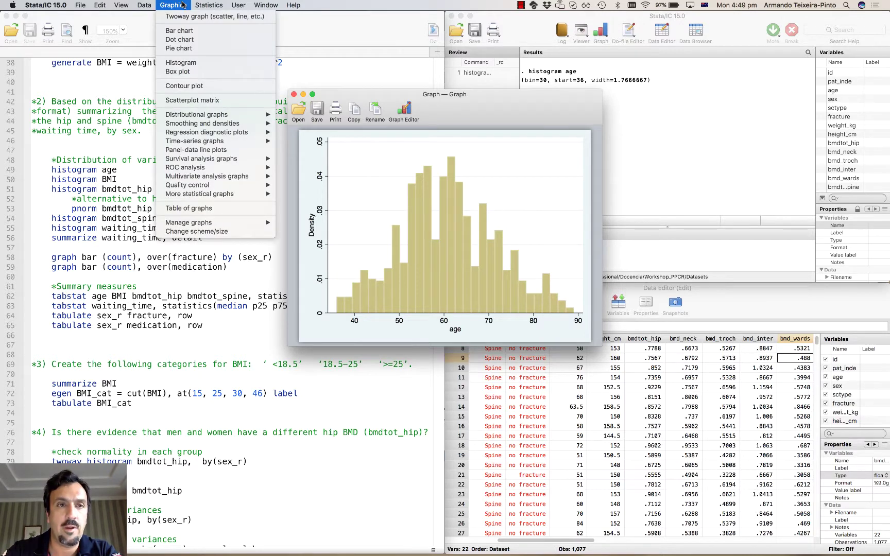
left_click(195, 63)
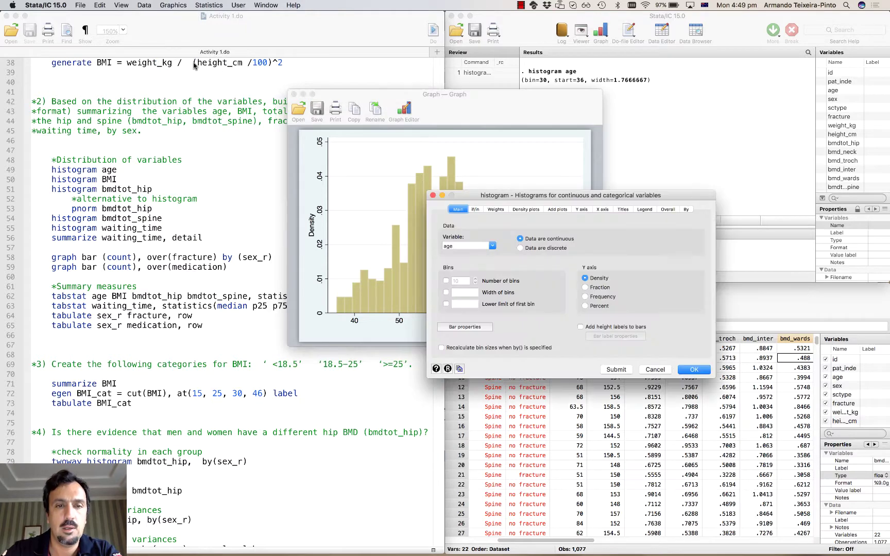
left_click(492, 249)
scroll(480, 273, "down", 5)
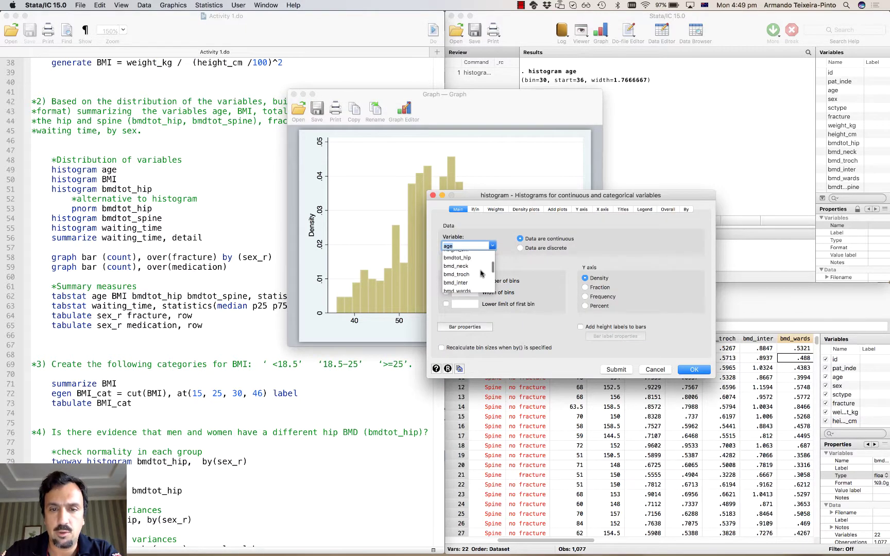
scroll(480, 273, "down", 4)
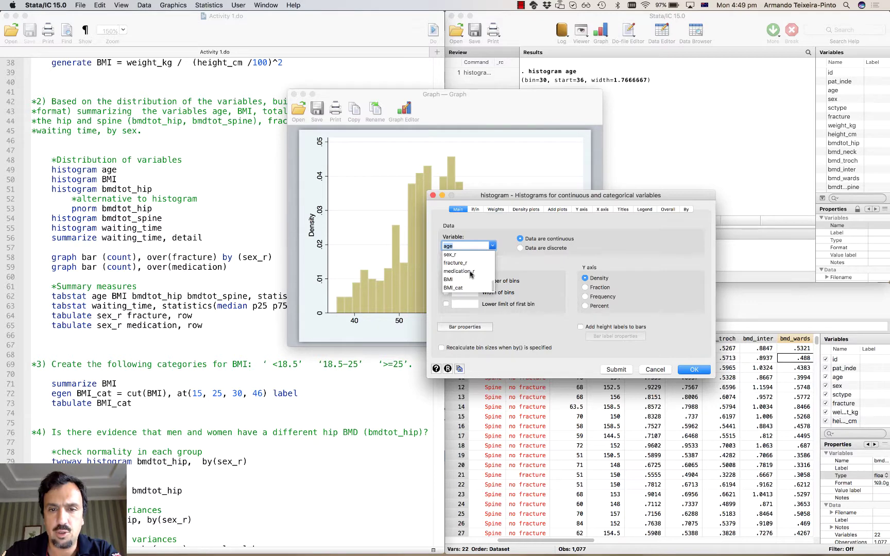
scroll(466, 266, "up", 2)
left_click(466, 274)
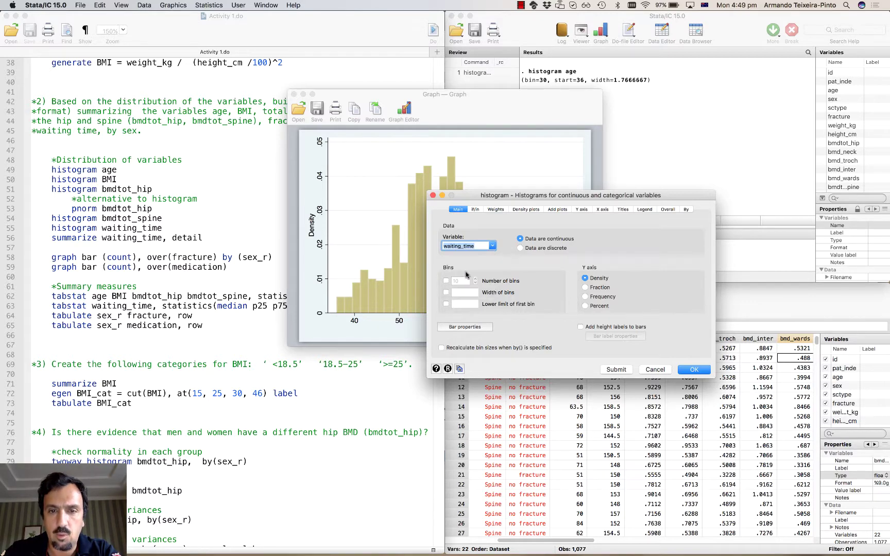
left_click(692, 370)
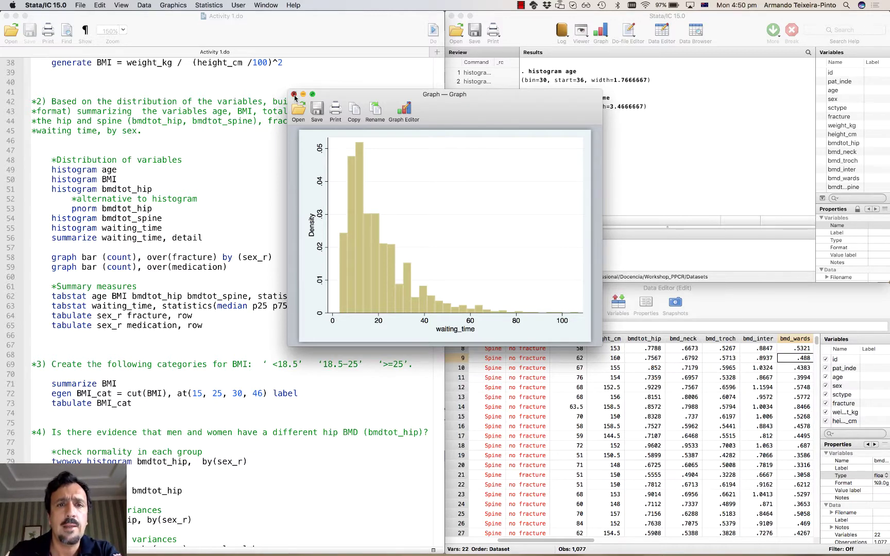
left_click(294, 95)
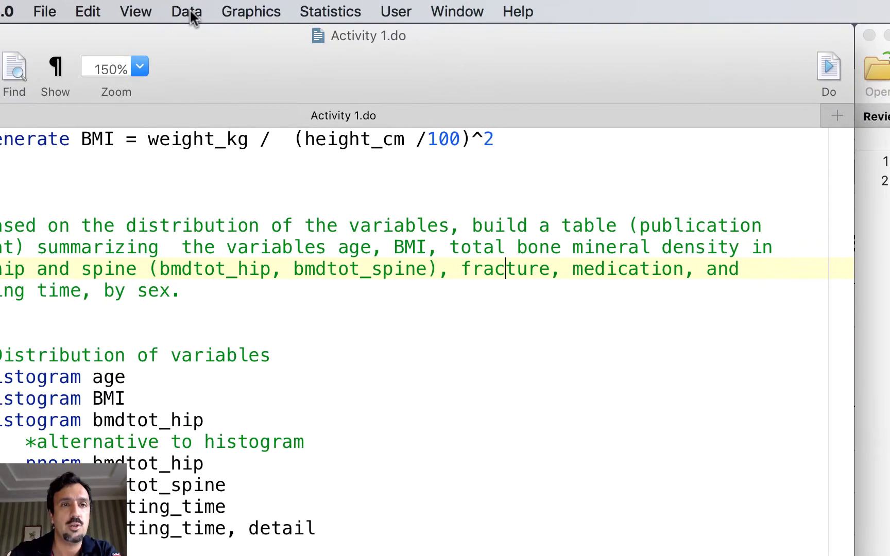
Create a standardized normal probability plot of bmdtot_hip and reposition the graph window.
left_click(251, 13)
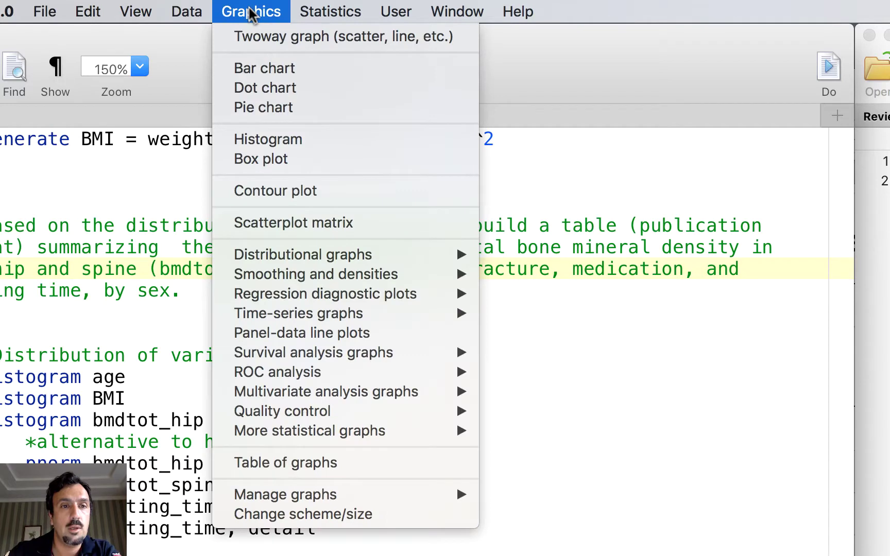
mouse_move(343, 255)
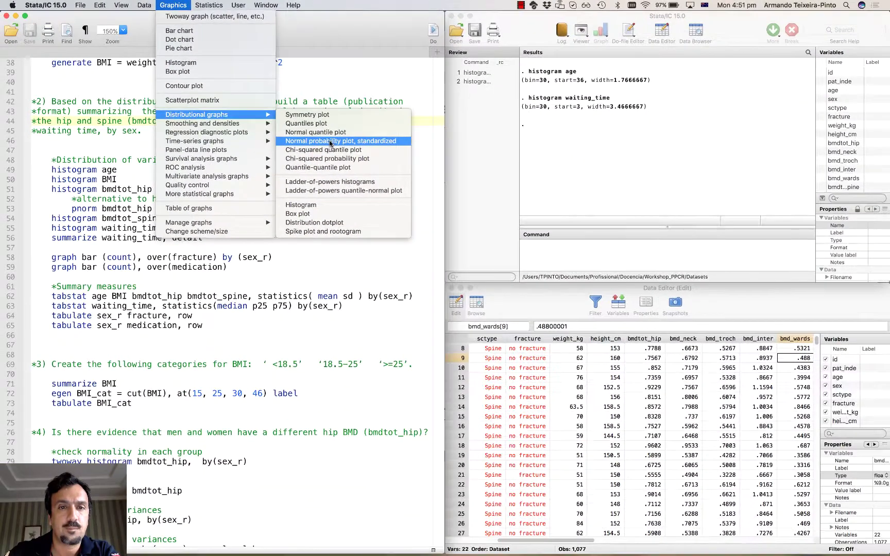
left_click(597, 312)
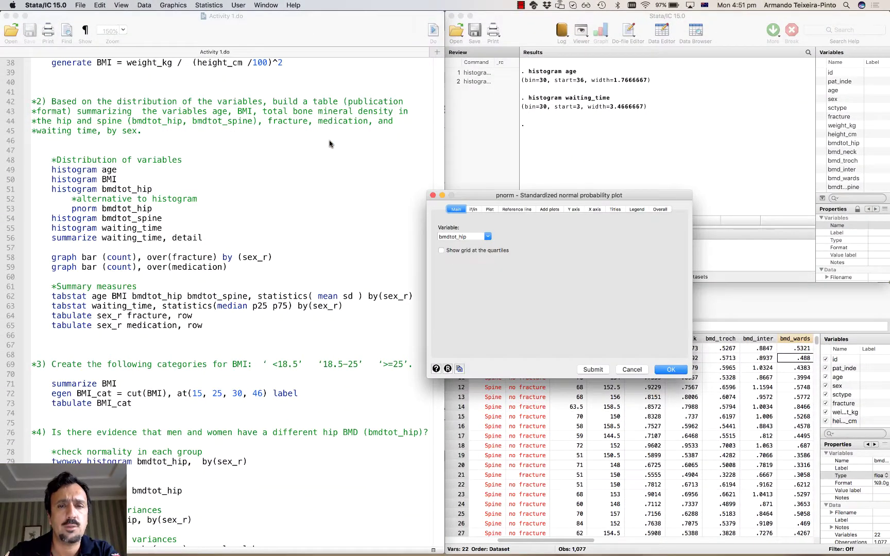
left_click_drag(513, 195, 374, 96)
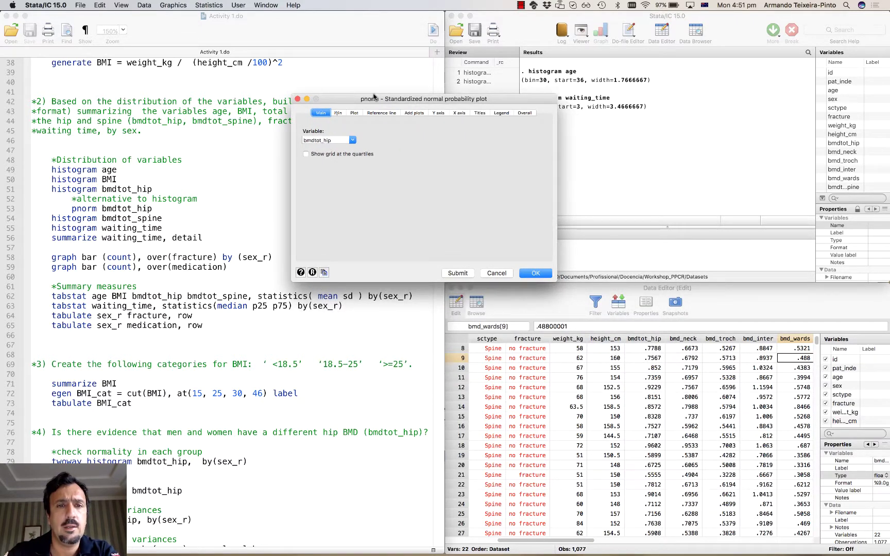
left_click(353, 140)
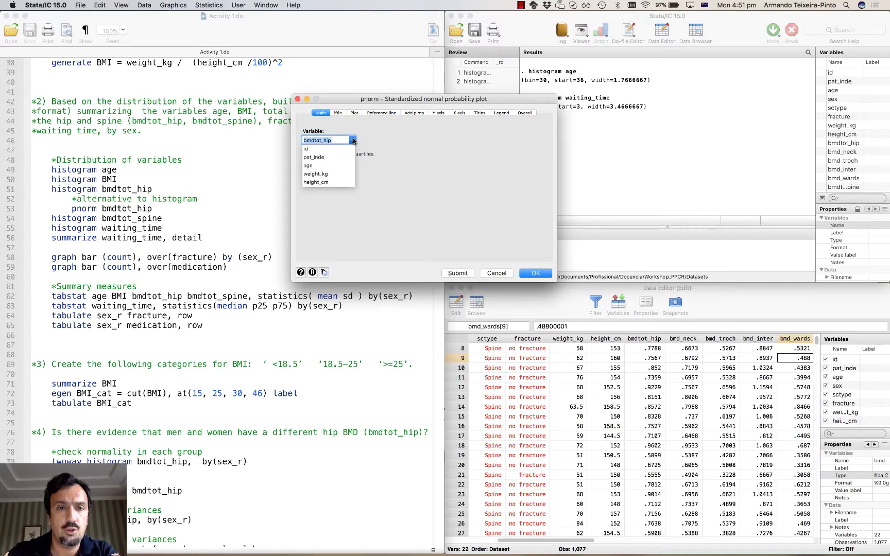
left_click(325, 140)
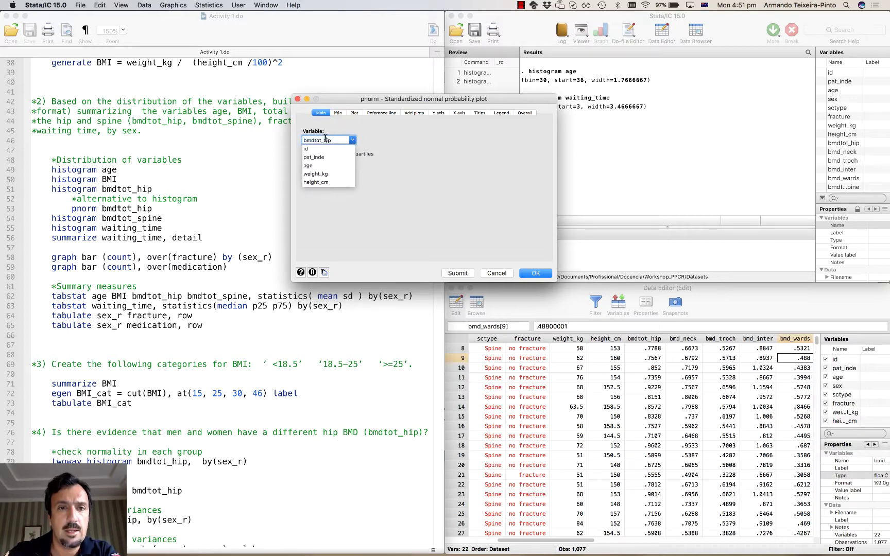
left_click(352, 140)
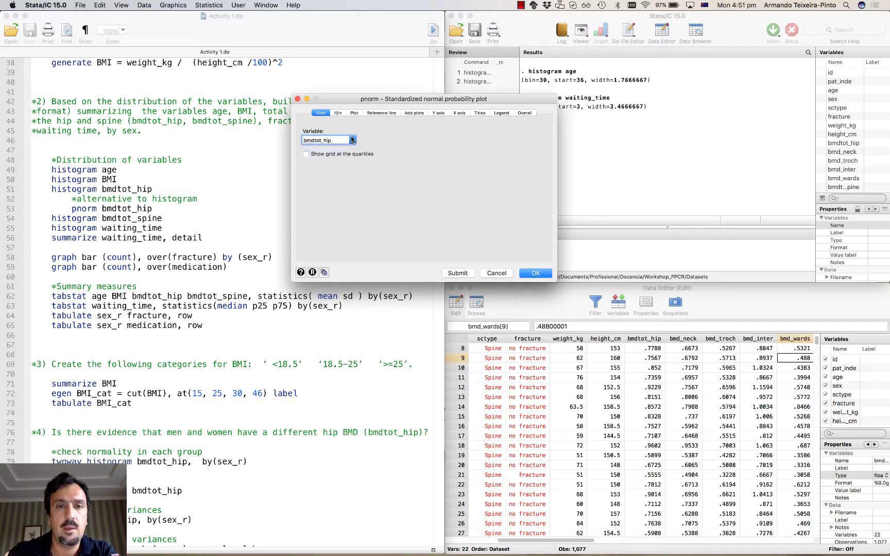
left_click(535, 273)
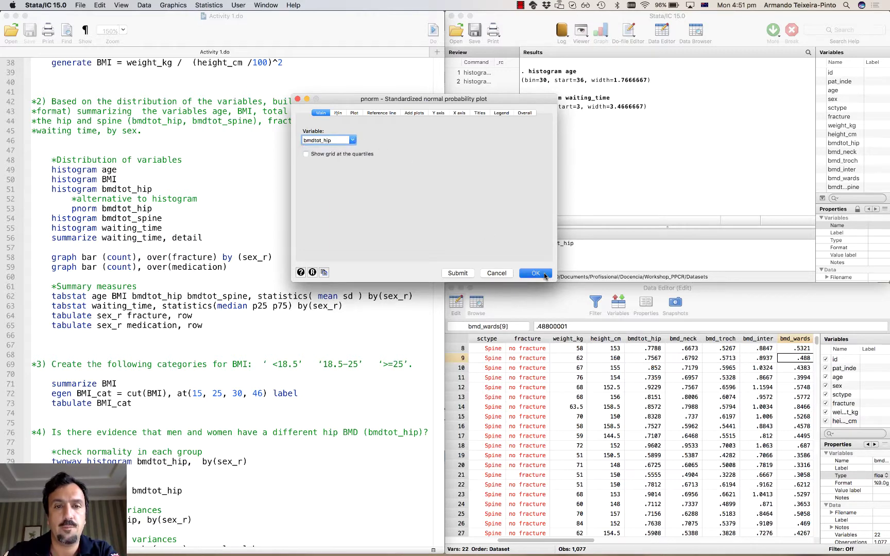
left_click_drag(484, 95, 423, 70)
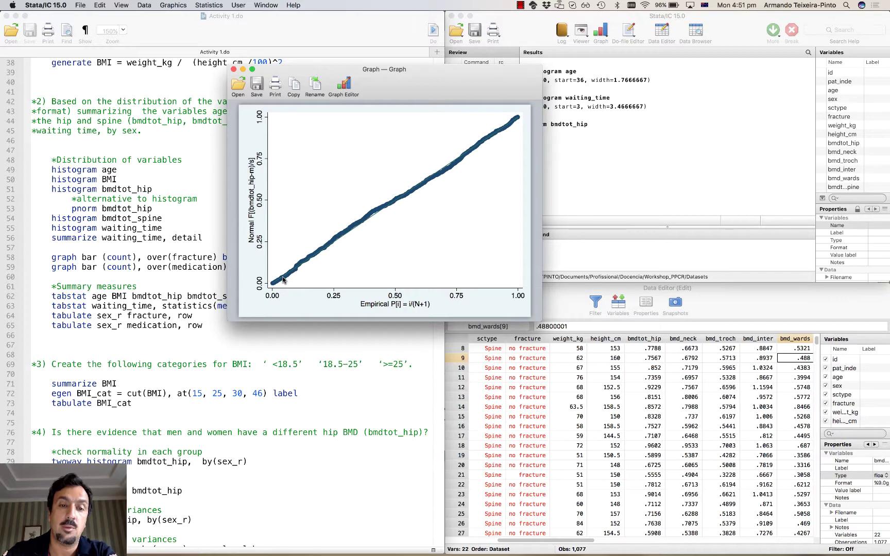
Create a standardized normal probability plot of waiting_time, and close the graph after viewing it.
left_click(215, 4)
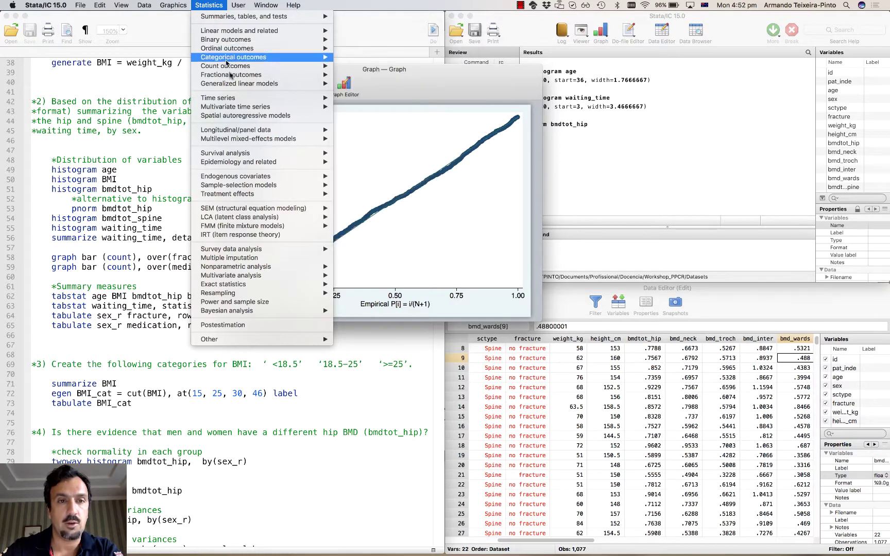
mouse_move(233, 85)
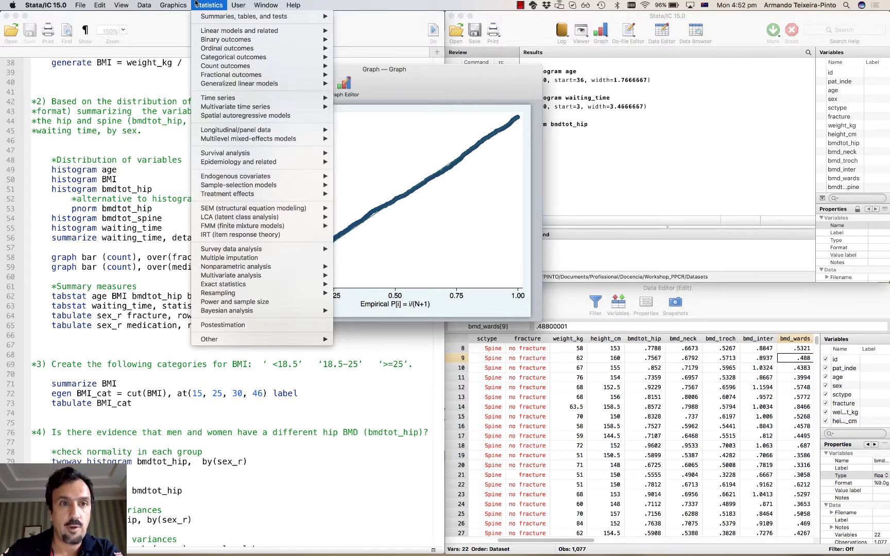
mouse_move(173, 5)
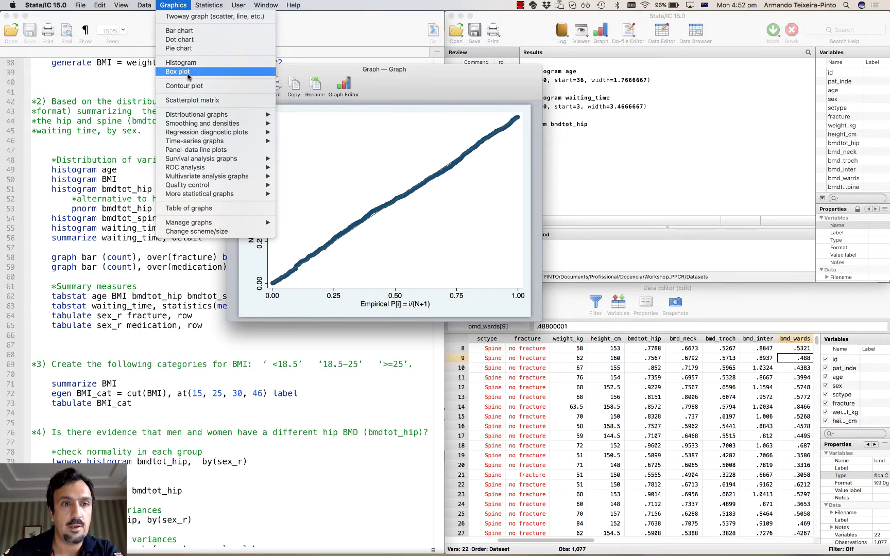
mouse_move(206, 115)
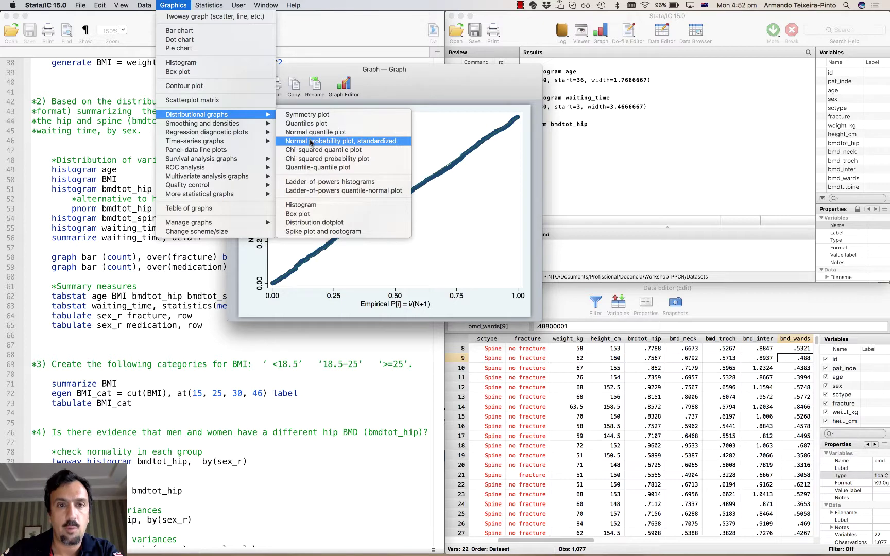
left_click(311, 141)
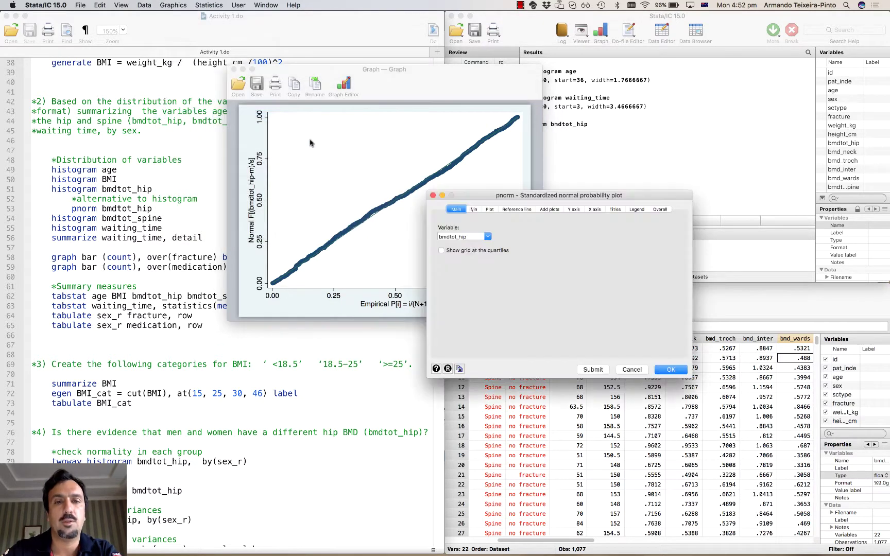
left_click(487, 237)
scroll(466, 270, "down", 5)
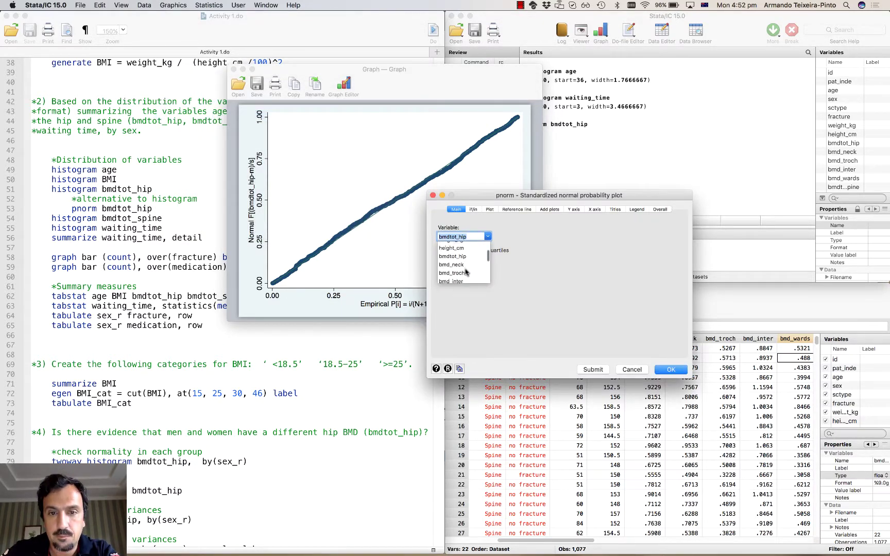
left_click(462, 270)
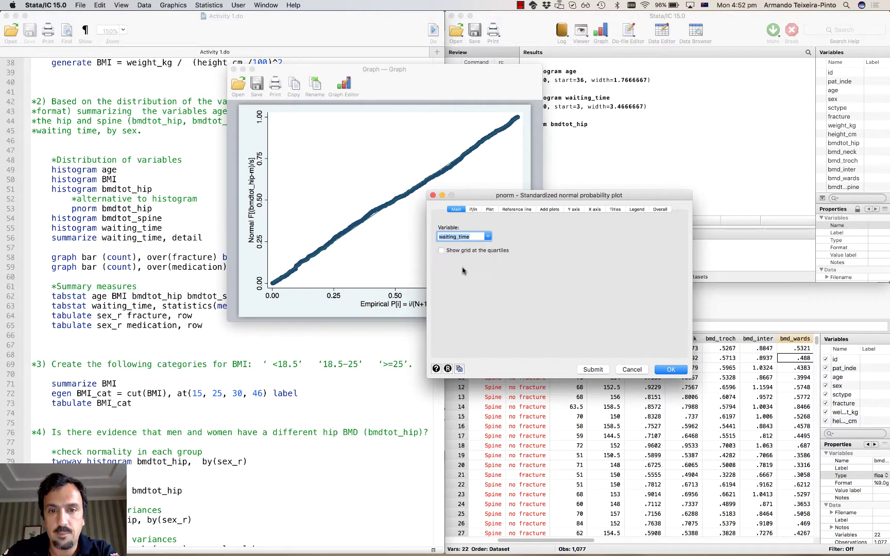
left_click(668, 369)
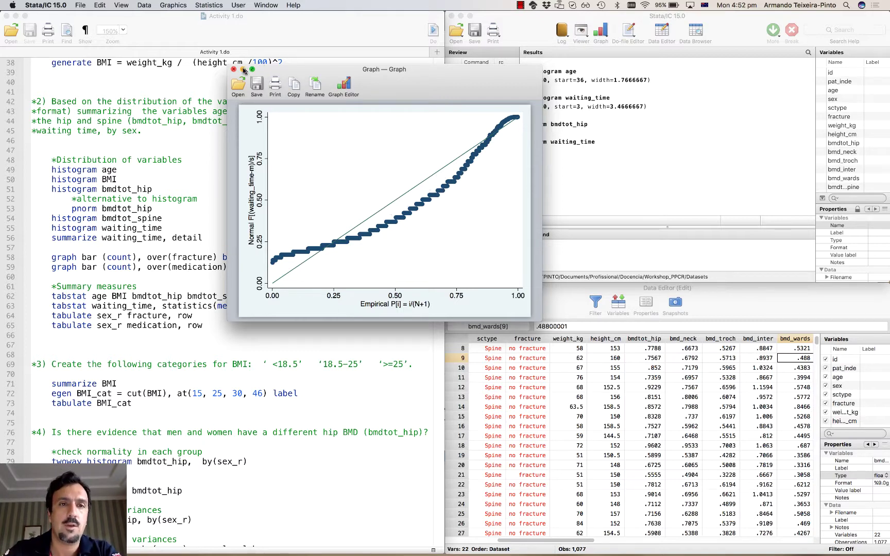
left_click_drag(294, 72, 328, 74)
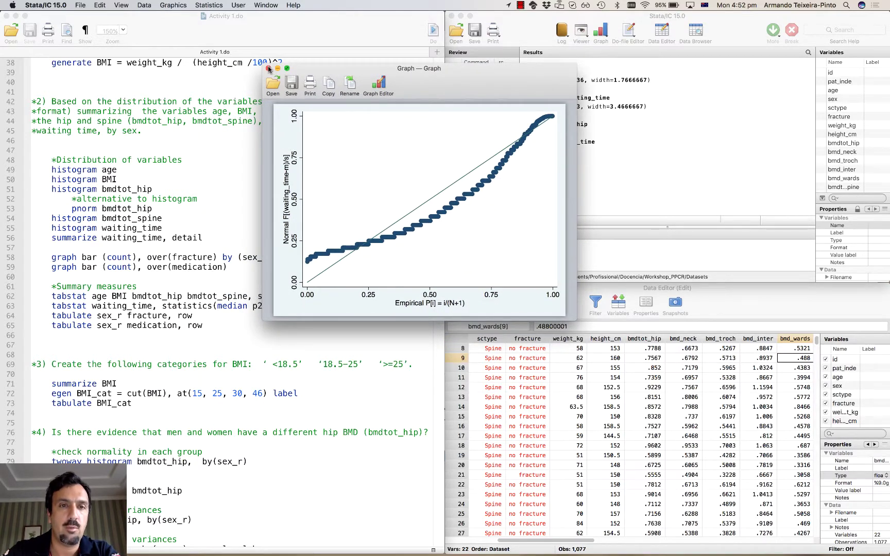
left_click(268, 68)
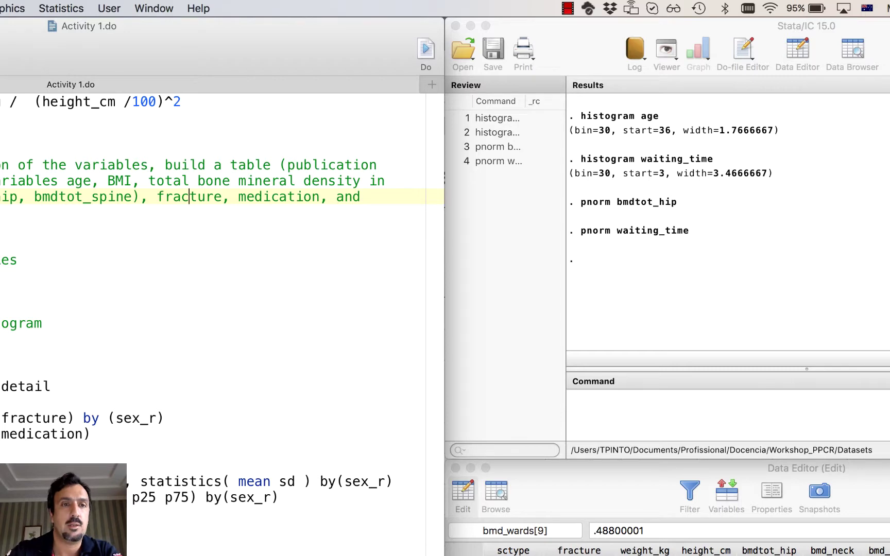
Open the compact table of summary statistics dialog with its previous settings cleared, and move it fully into view.
left_click(11, 8)
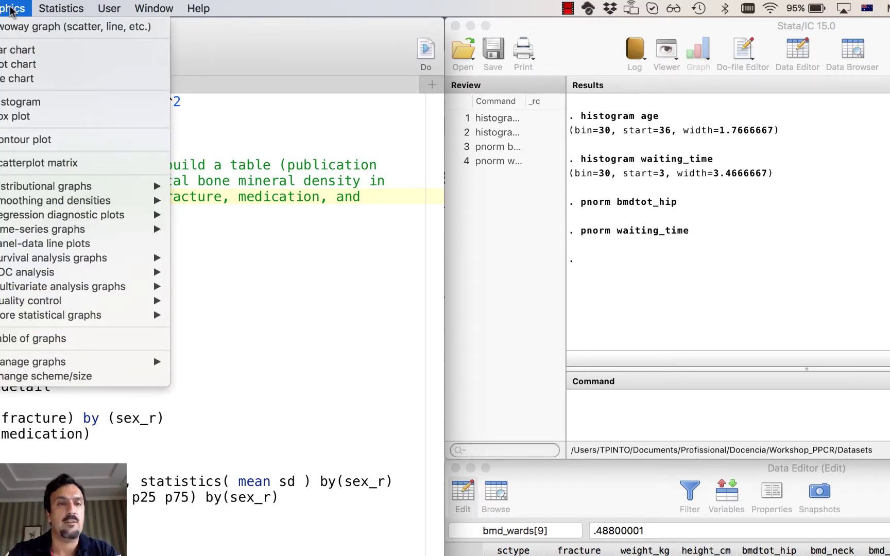
mouse_move(77, 5)
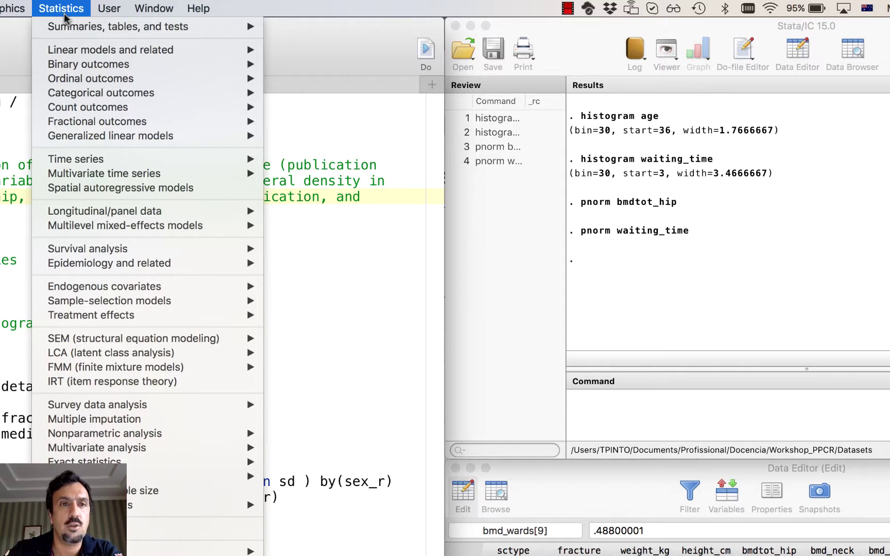
mouse_move(74, 28)
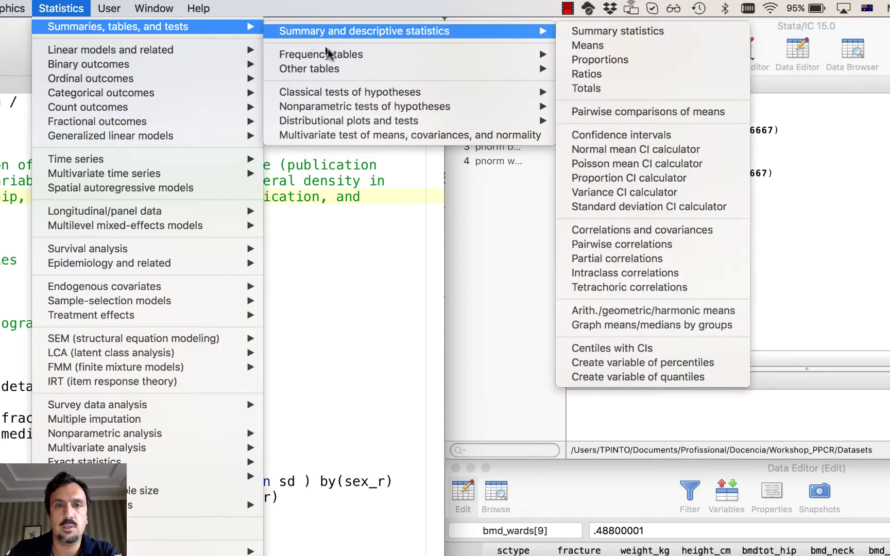
mouse_move(338, 67)
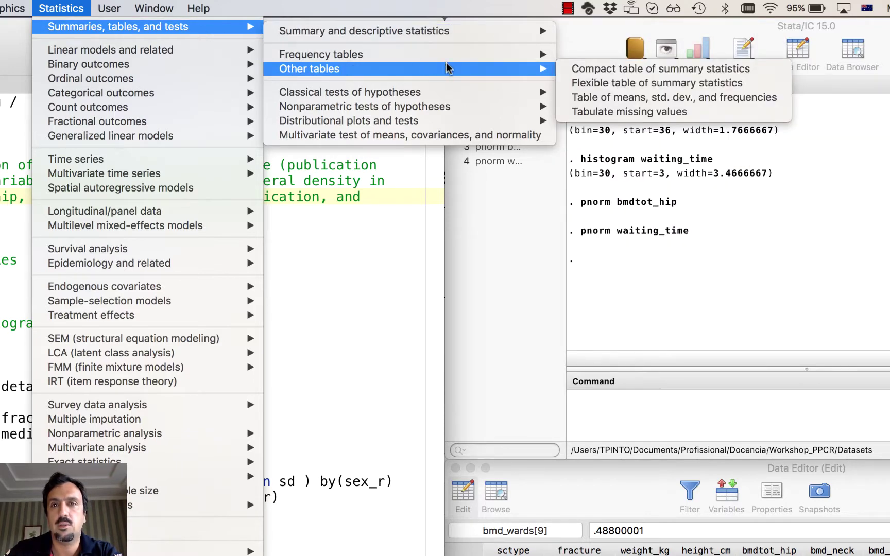
left_click(586, 69)
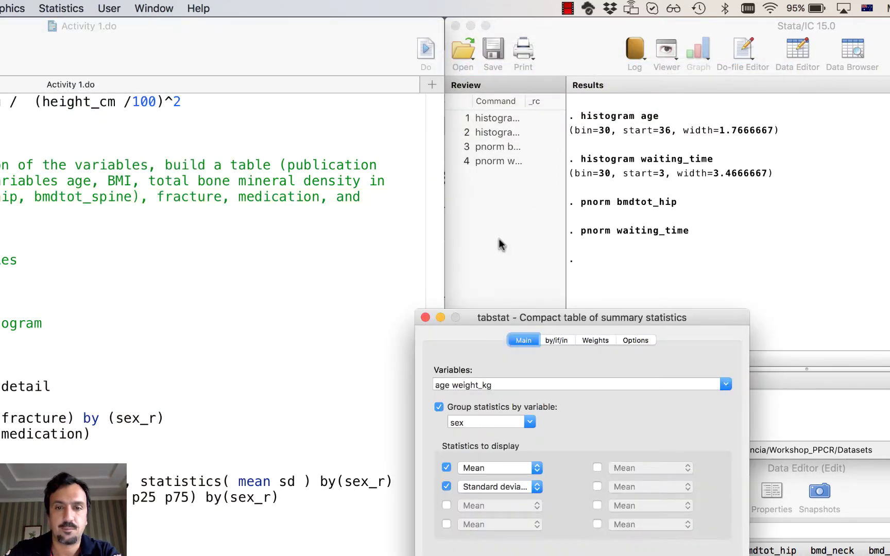
left_click(453, 550)
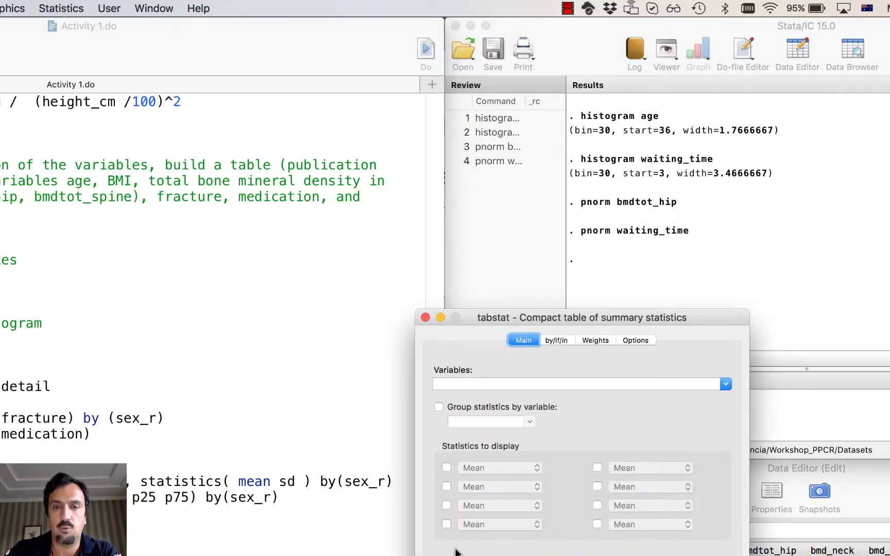
left_click_drag(484, 317, 301, 113)
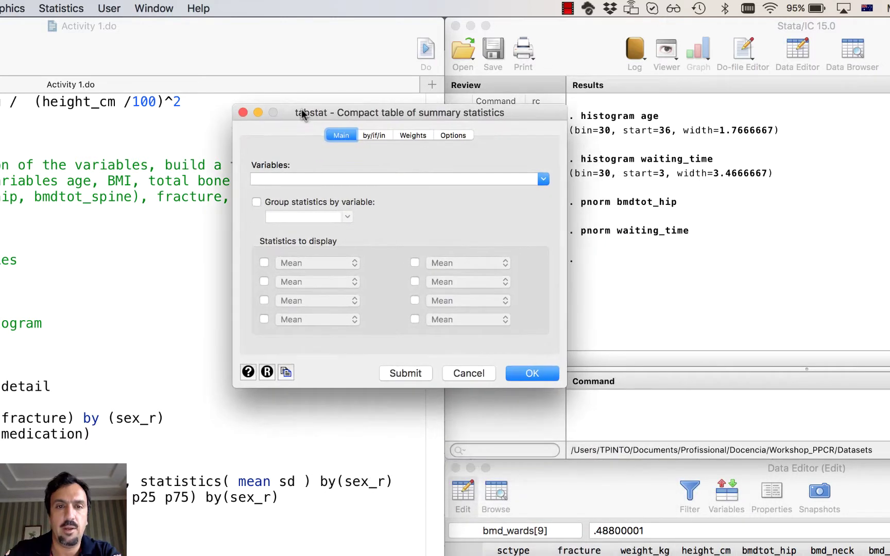
Add age and BMI as the variables to summarise in the compact table.
left_click(545, 178)
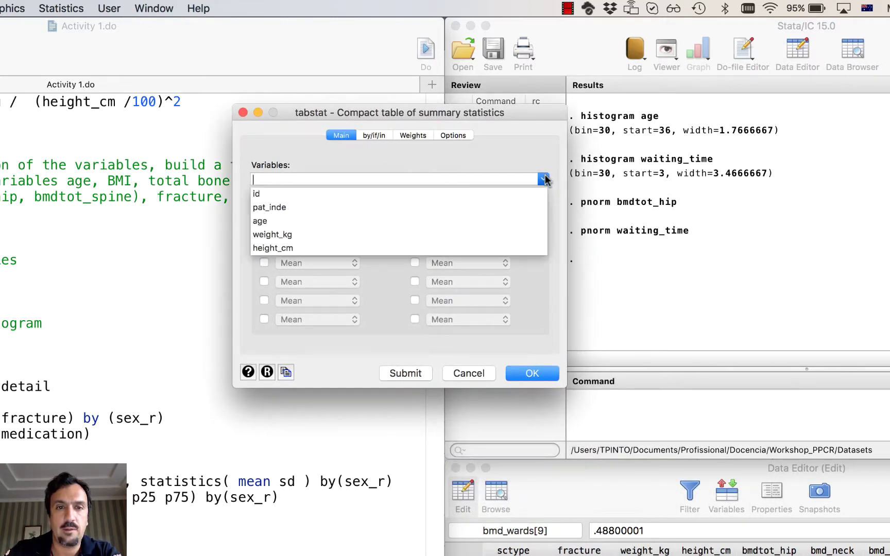
left_click(428, 221)
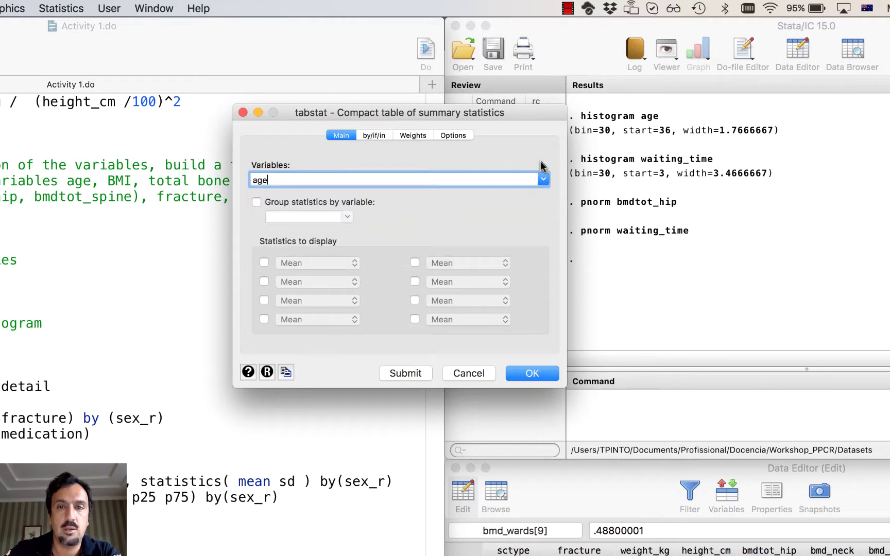
left_click(544, 176)
scroll(476, 230, "down", 10)
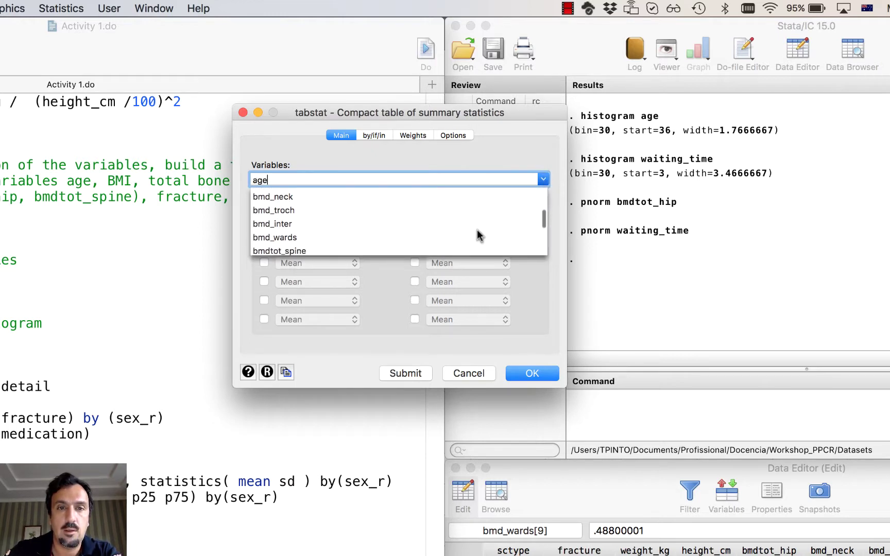
scroll(477, 229, "down", 2)
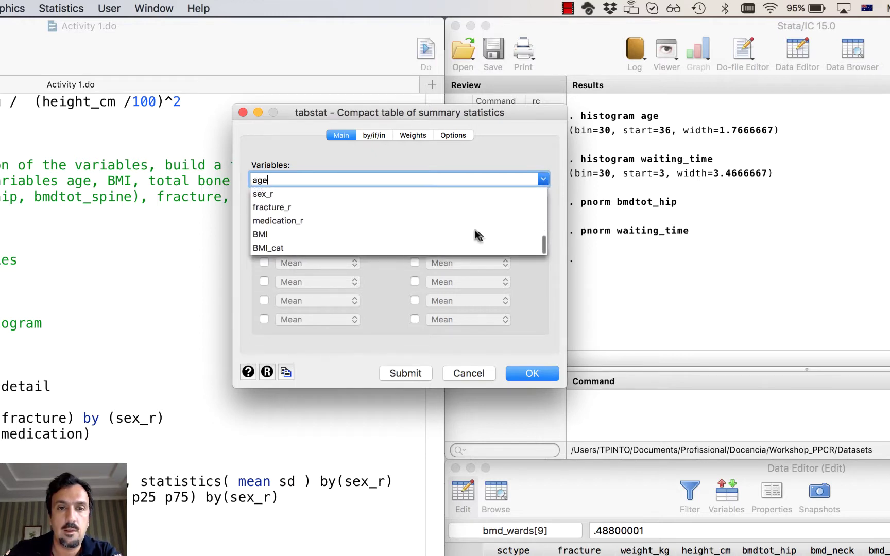
left_click(441, 235)
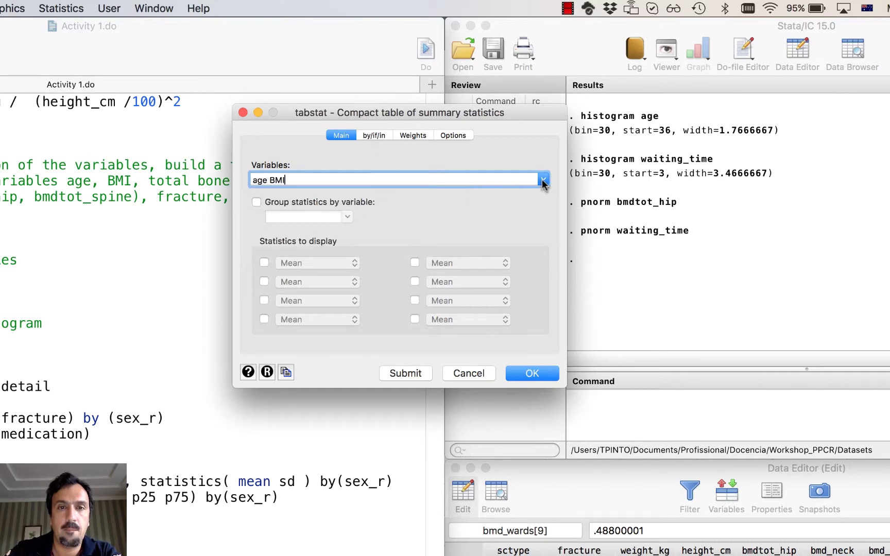
Add the total bone mineral density variables bmdtot_hip and bmdtot_spine to the variables being summarised.
left_click(541, 179)
scroll(483, 228, "up", 10)
scroll(486, 229, "up", 2)
scroll(285, 229, "down", 2)
scroll(286, 230, "down", 5)
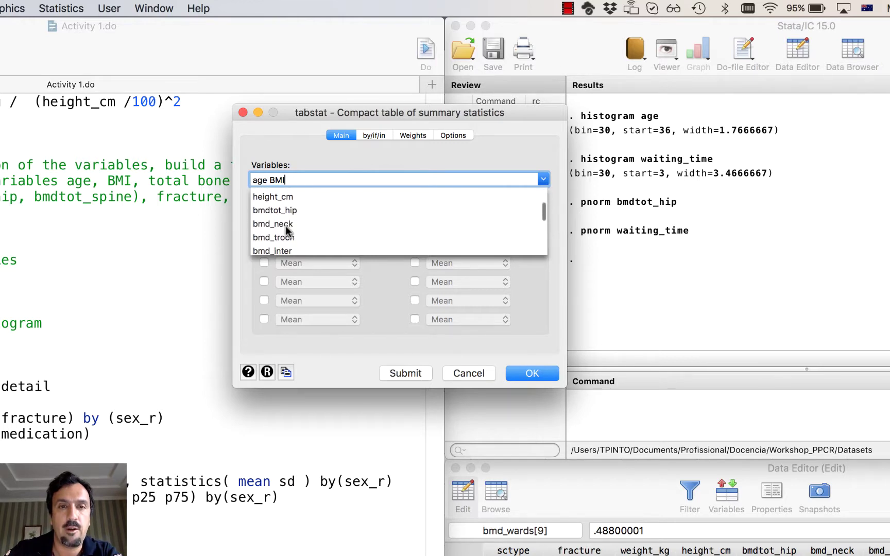
scroll(286, 227, "down", 3)
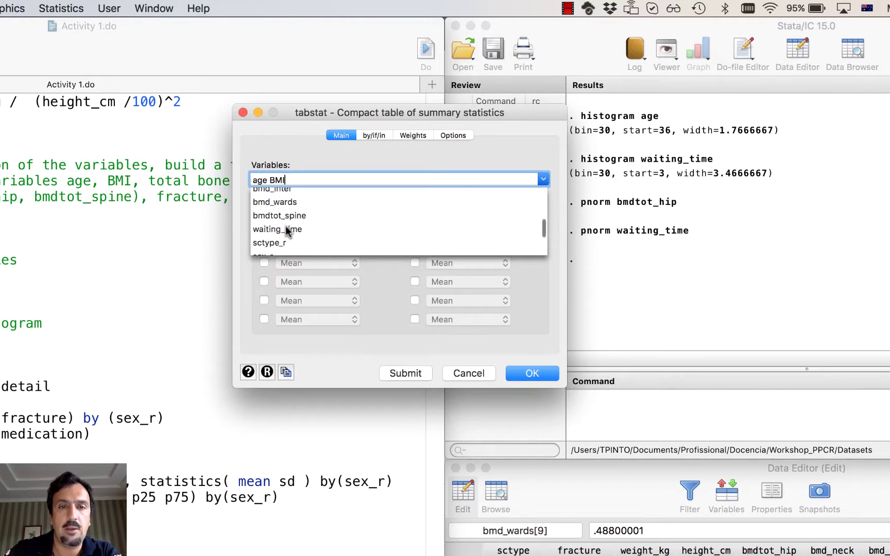
scroll(286, 230, "down", 2)
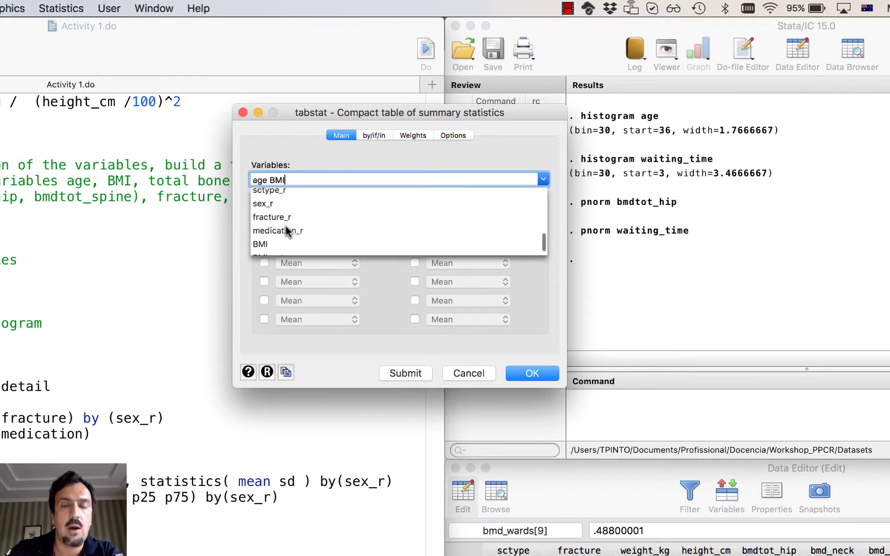
scroll(285, 227, "down", 1)
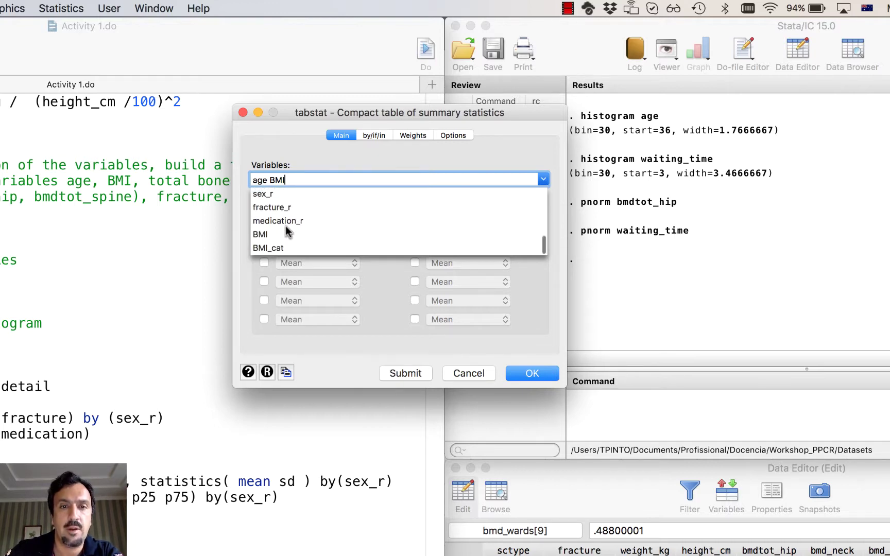
scroll(286, 231, "up", 3)
scroll(286, 231, "up", 6)
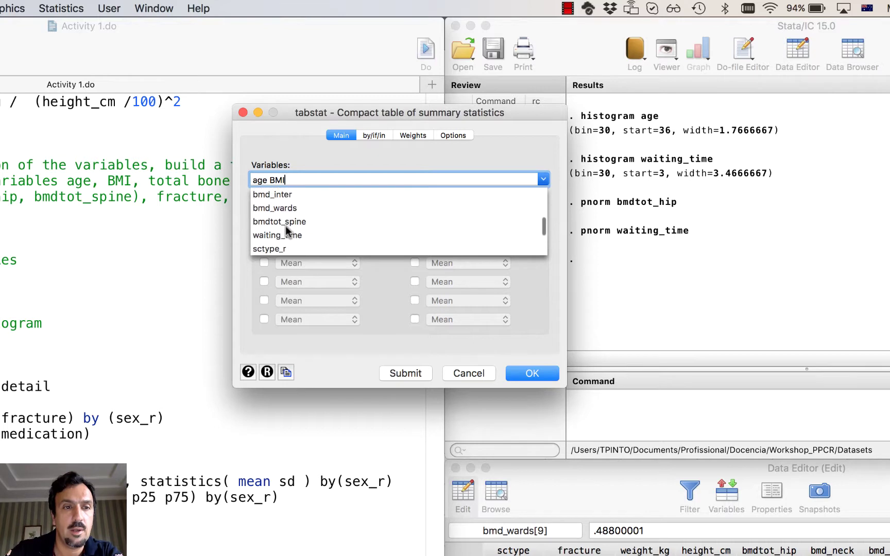
scroll(287, 230, "up", 2)
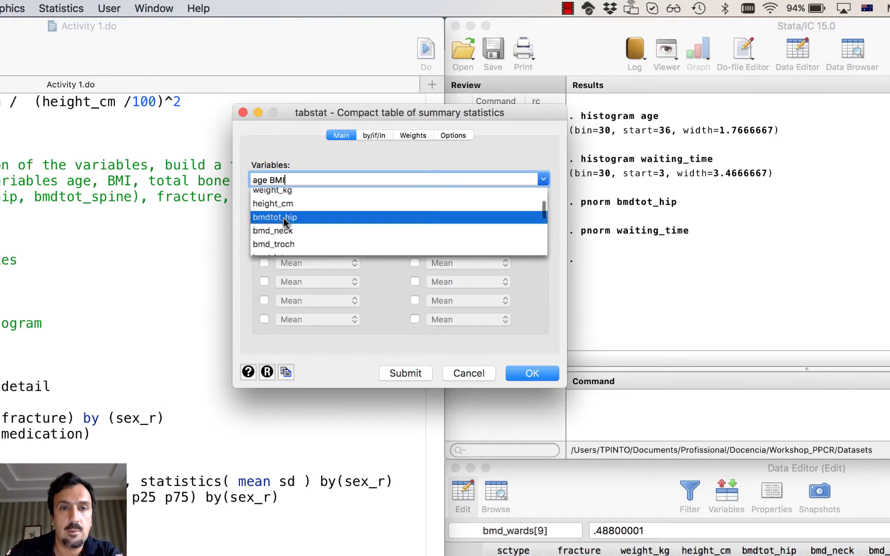
left_click(282, 218)
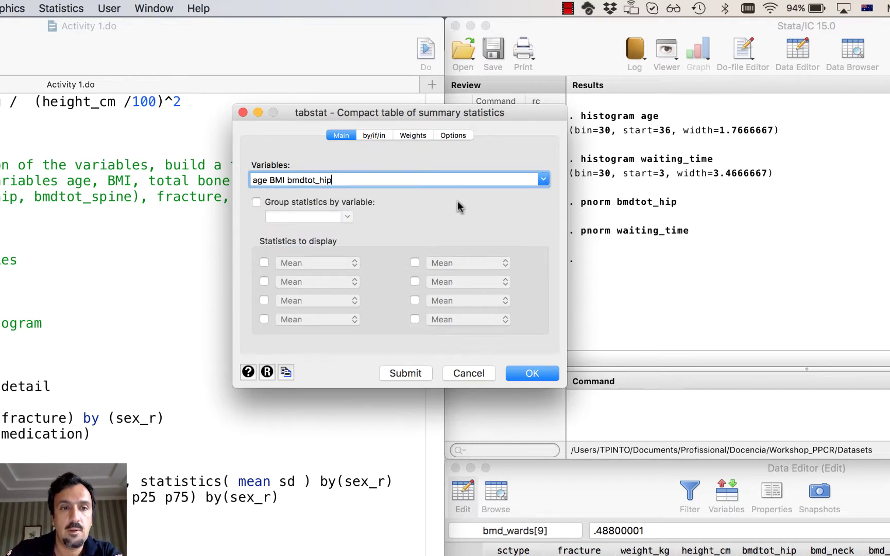
left_click(543, 180)
scroll(474, 224, "down", 4)
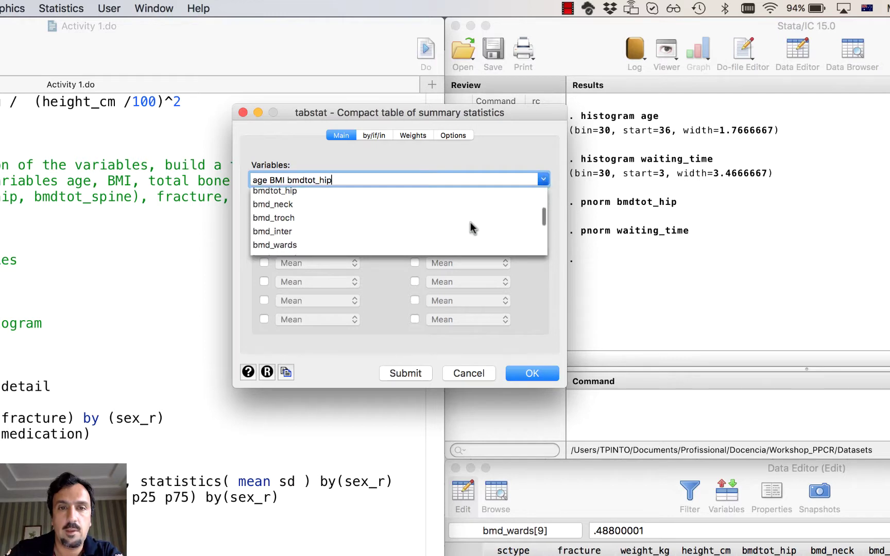
left_click(410, 243)
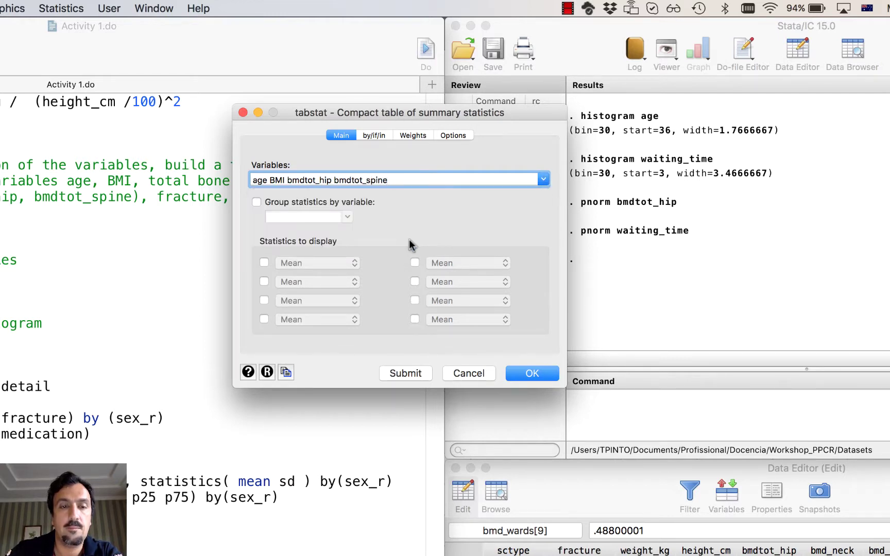
Choose the mean and the standard deviation as the two statistics to display.
left_click(264, 263)
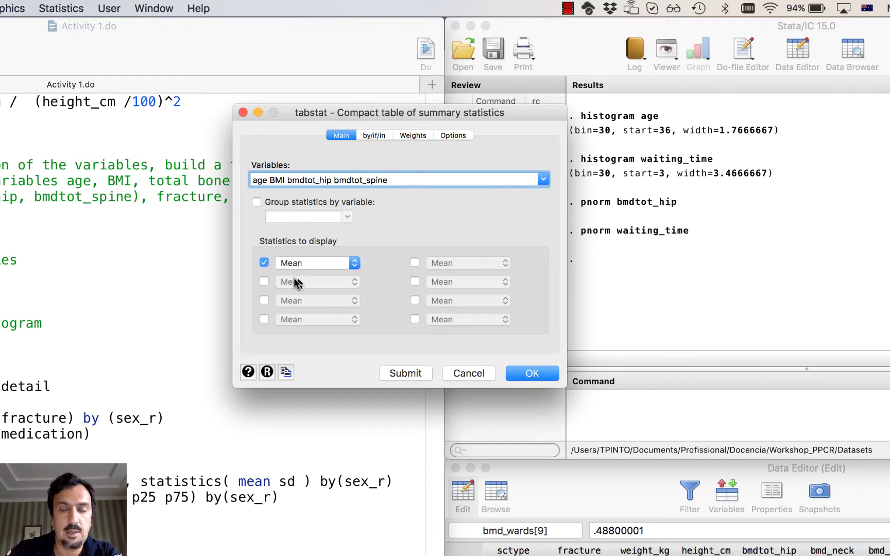
left_click(264, 281)
left_click(286, 281)
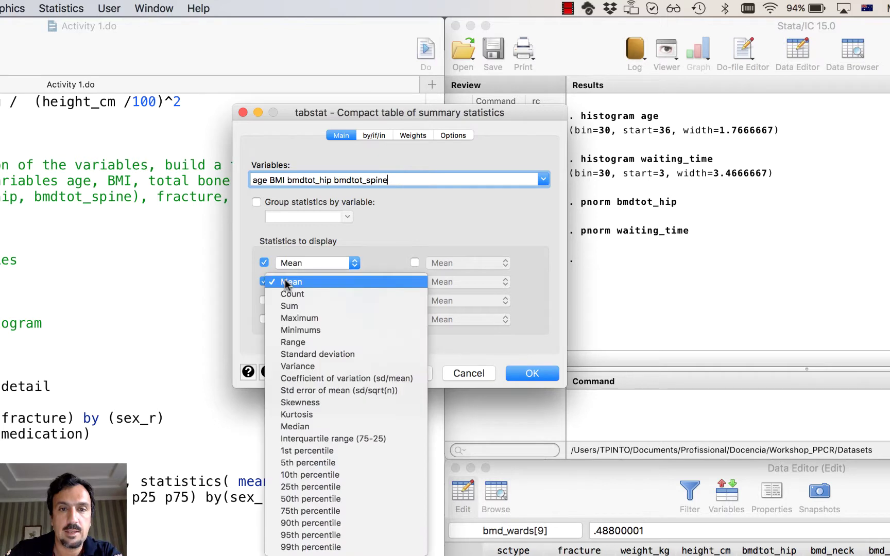
left_click(300, 354)
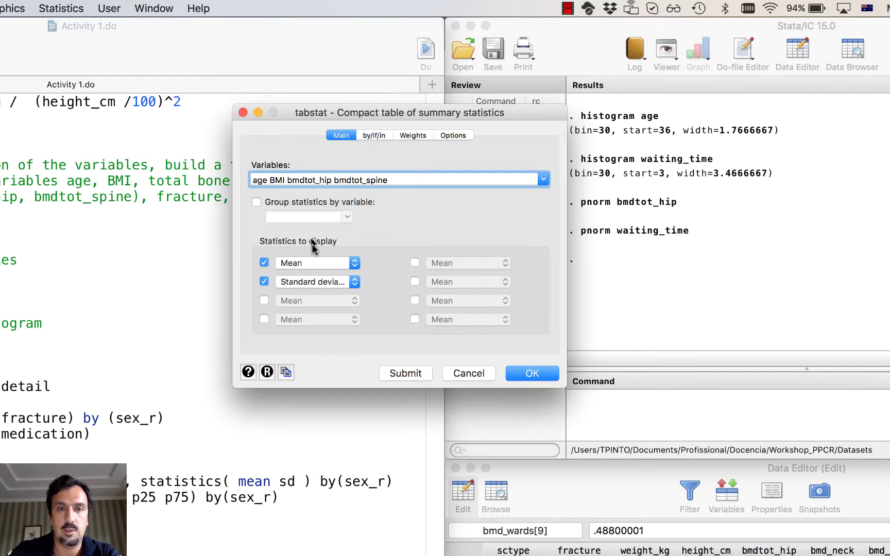
Group the statistics by sex, generate the summary table, and view it in the results.
left_click(334, 204)
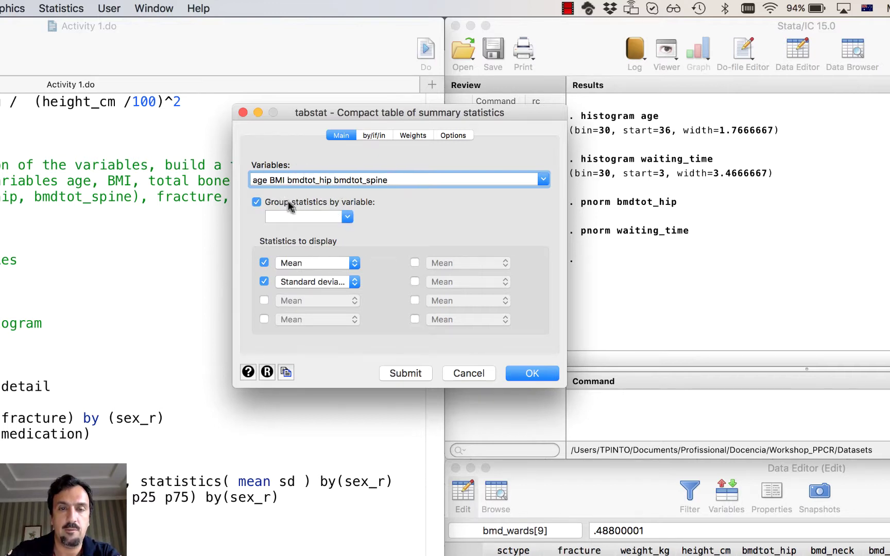
left_click(347, 217)
left_click(316, 271)
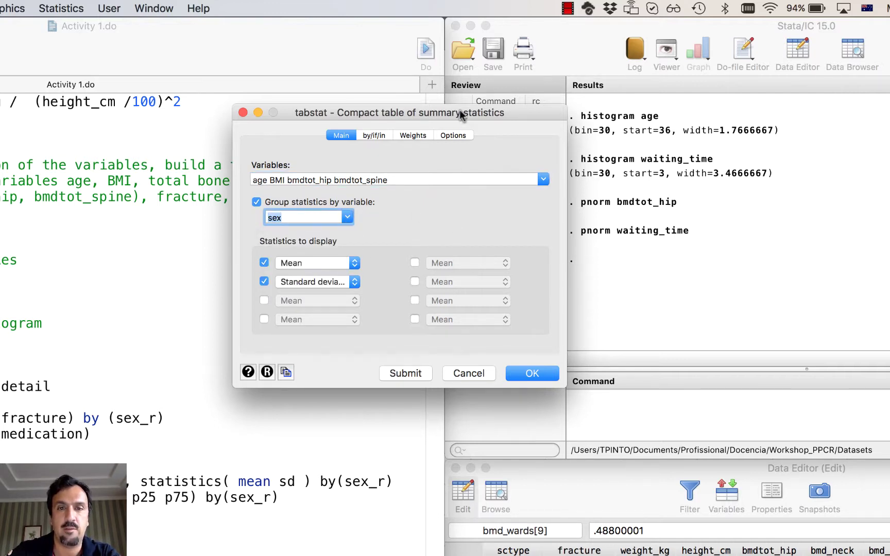
left_click(541, 372)
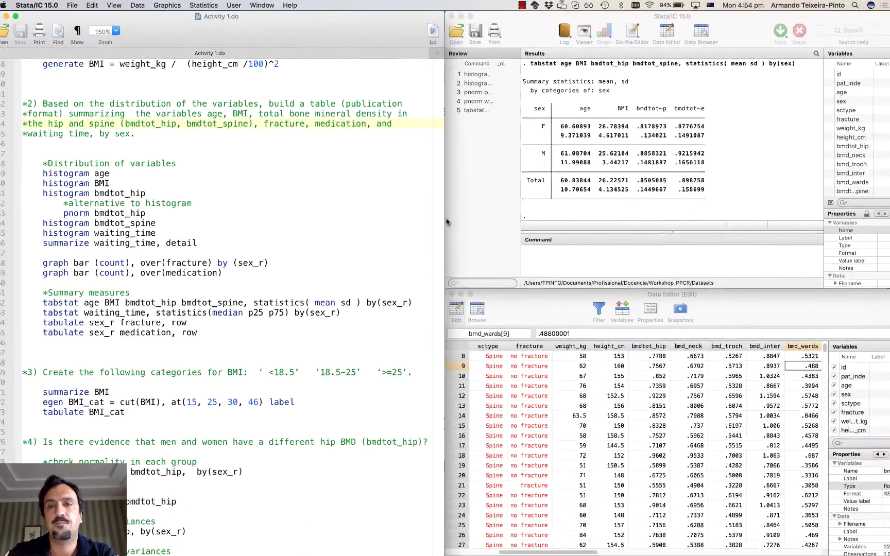
scroll(769, 250, "up", 2)
scroll(665, 171, "up", 1)
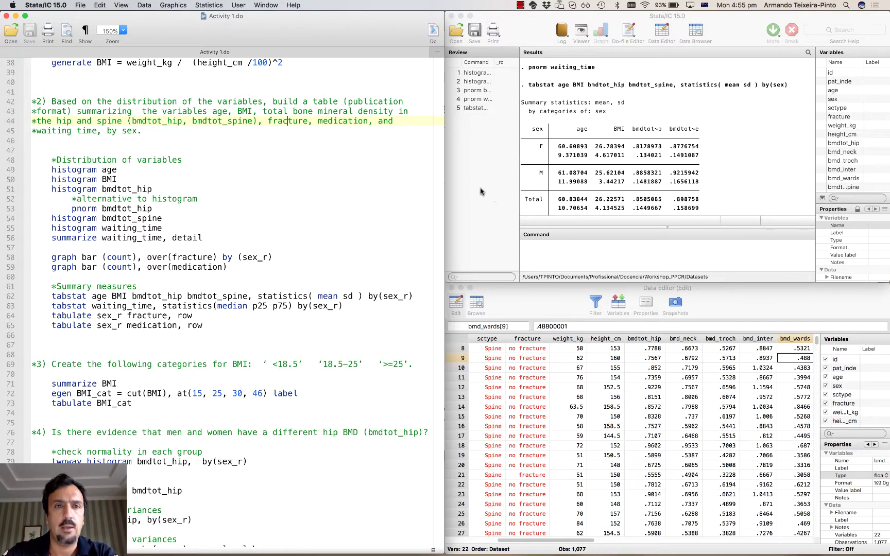
Reopen the compact table of summary statistics and reset its previous variables, grouping and statistics.
left_click(207, 6)
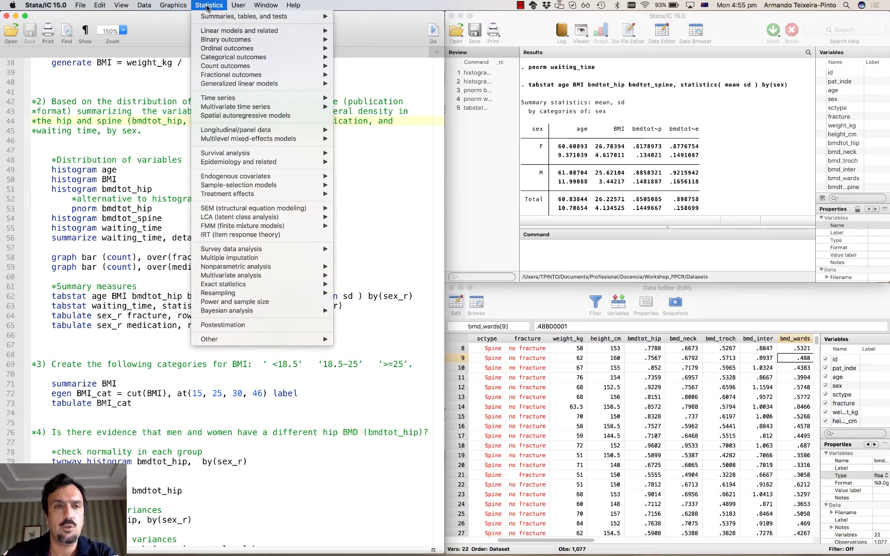
mouse_move(212, 17)
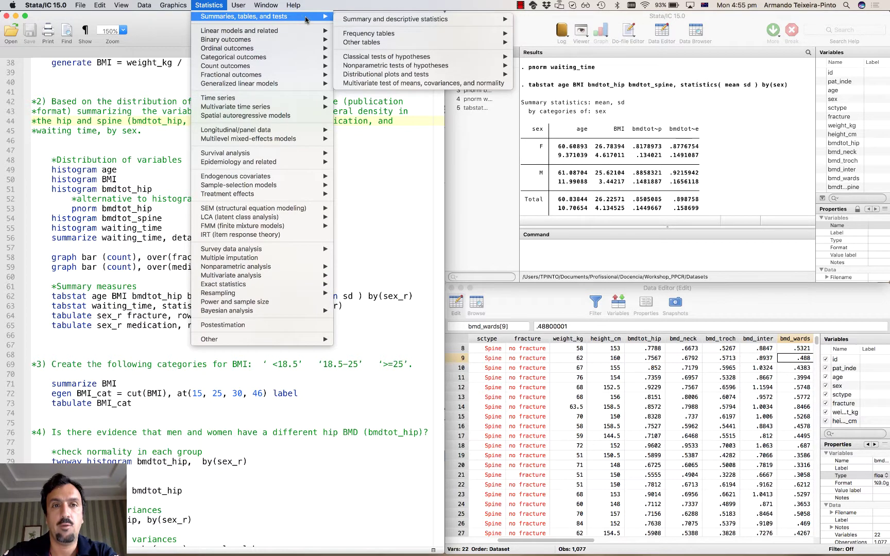
mouse_move(354, 22)
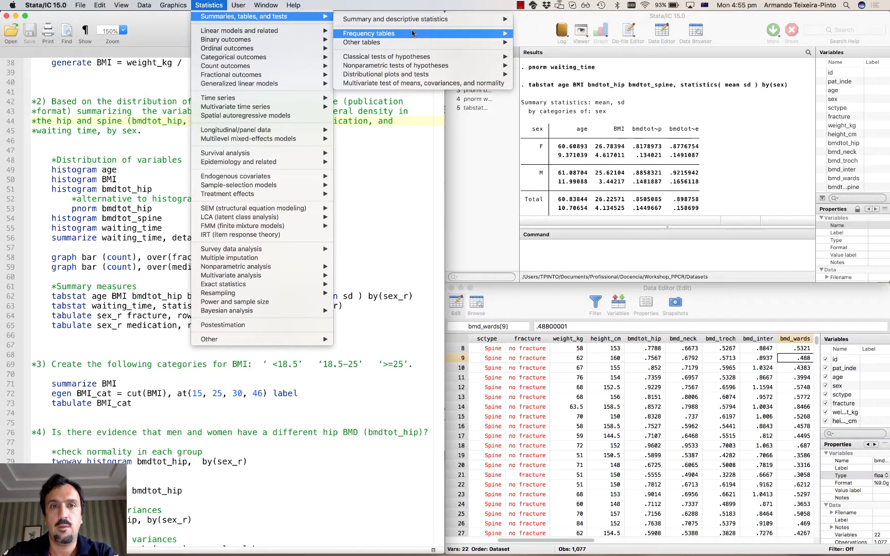
mouse_move(475, 44)
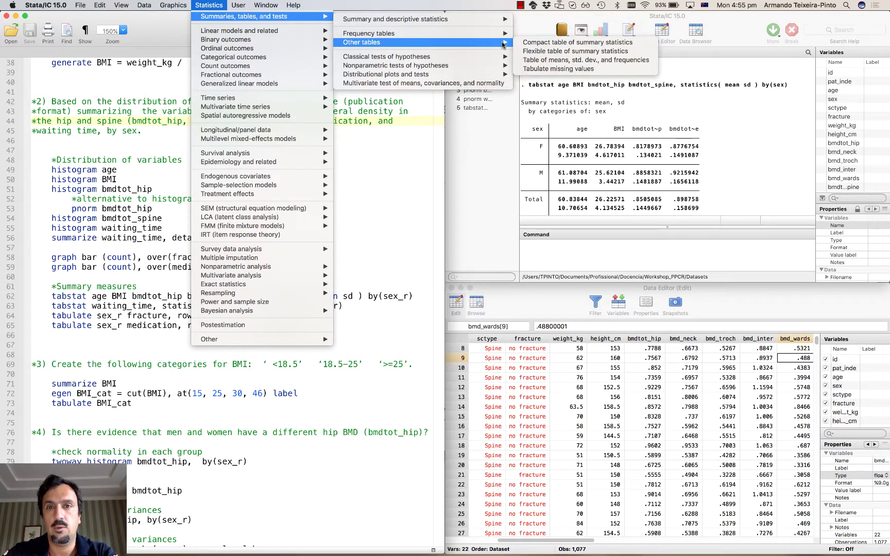
left_click(561, 45)
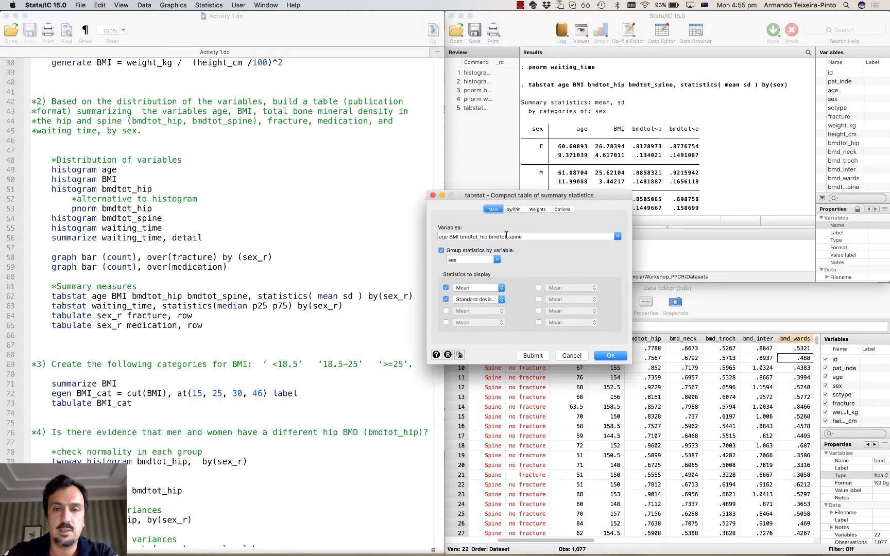
left_click(447, 355)
Choose waiting_time as the variable to summarise and group its statistics by sex.
left_click(616, 235)
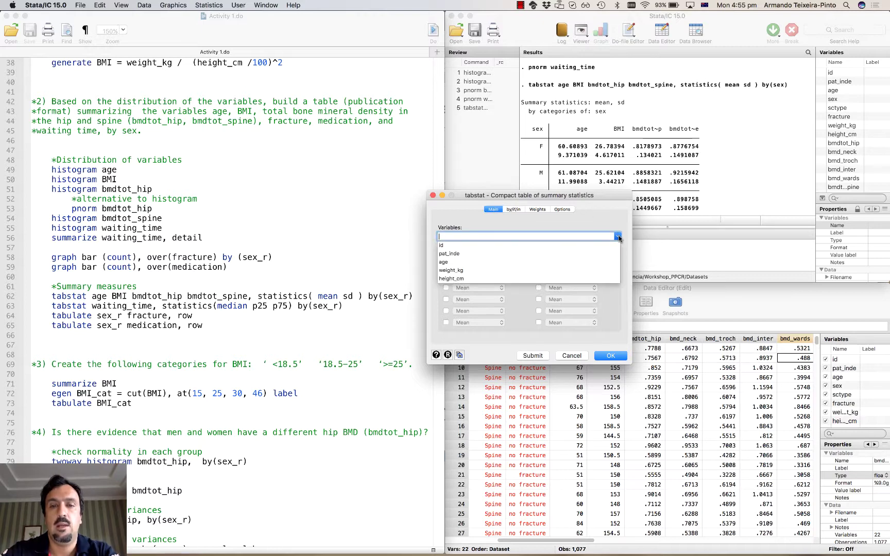
scroll(573, 253, "down", 8)
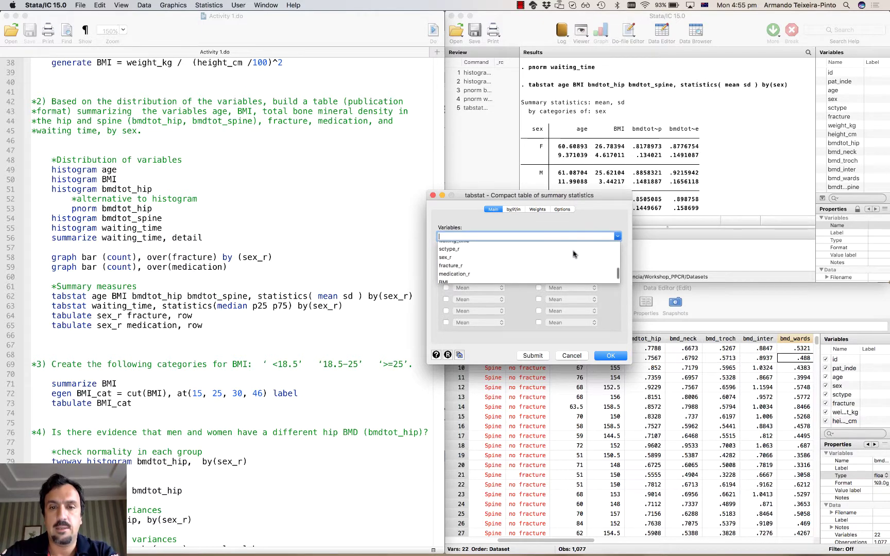
scroll(565, 270, "up", 3)
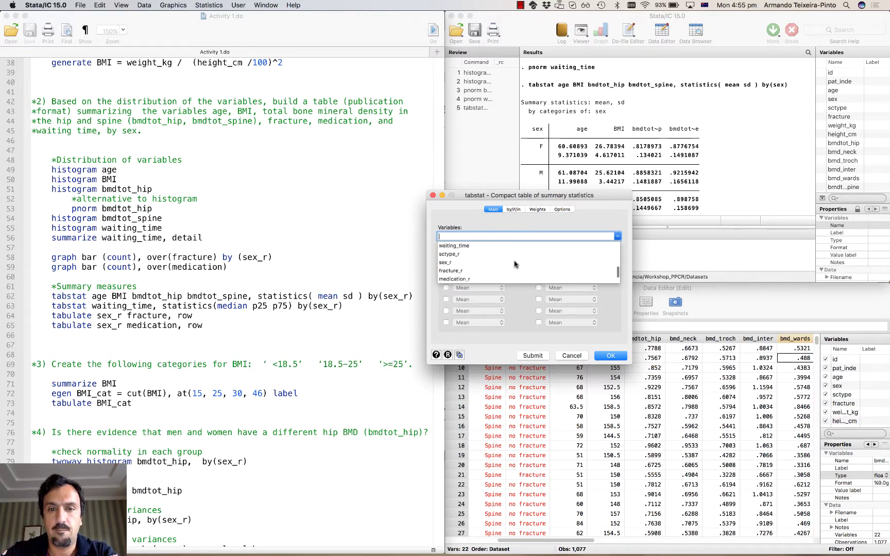
left_click(512, 259)
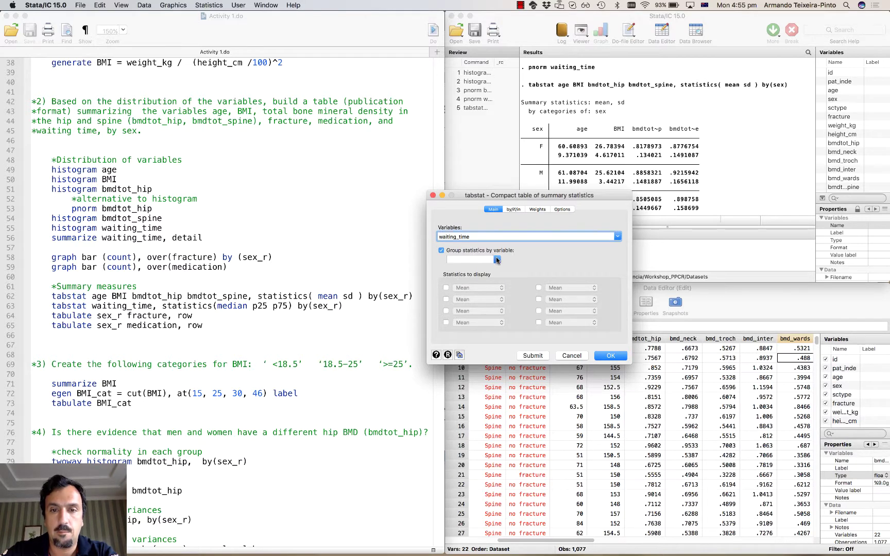
left_click(497, 260)
left_click(481, 293)
Display the median, 25th percentile and 75th percentile as the statistics, and generate the waiting time table.
left_click(446, 287)
left_click(464, 290)
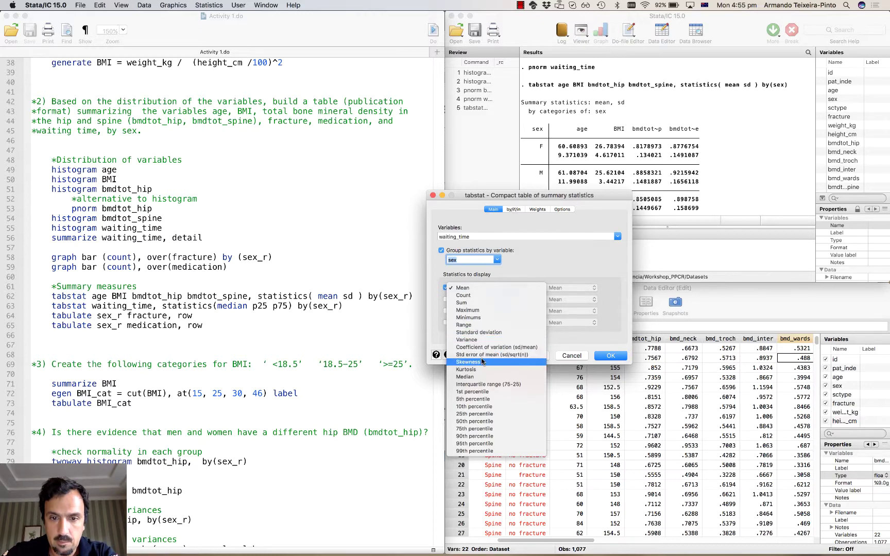
left_click(482, 377)
left_click(446, 300)
left_click(476, 299)
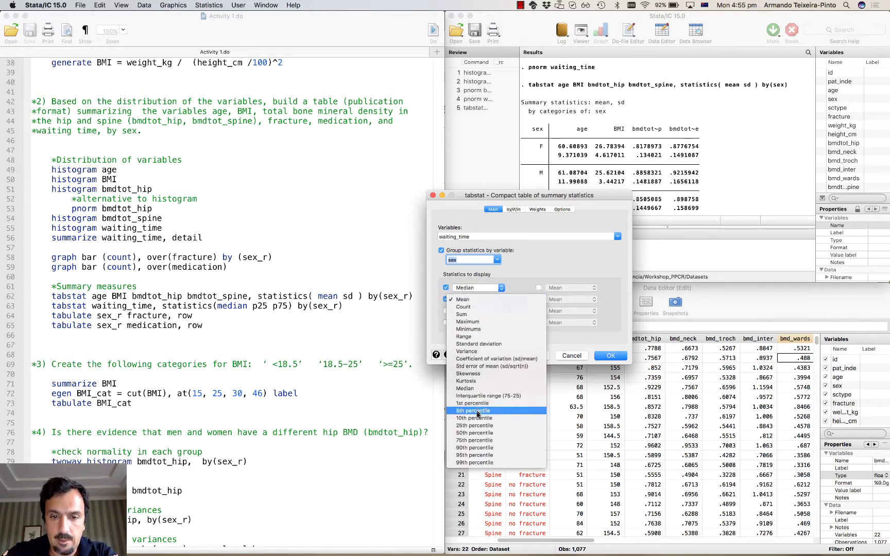
left_click(476, 426)
left_click(445, 311)
left_click(477, 311)
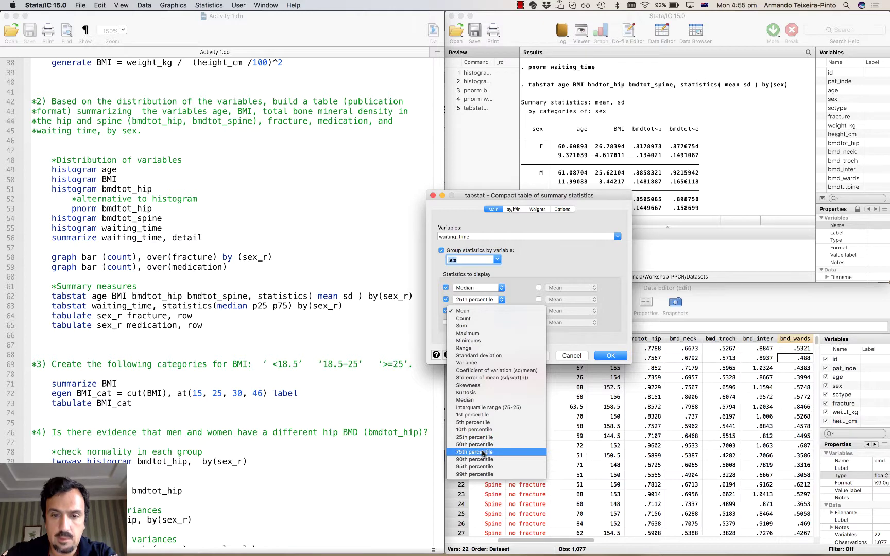
left_click(483, 453)
left_click(610, 356)
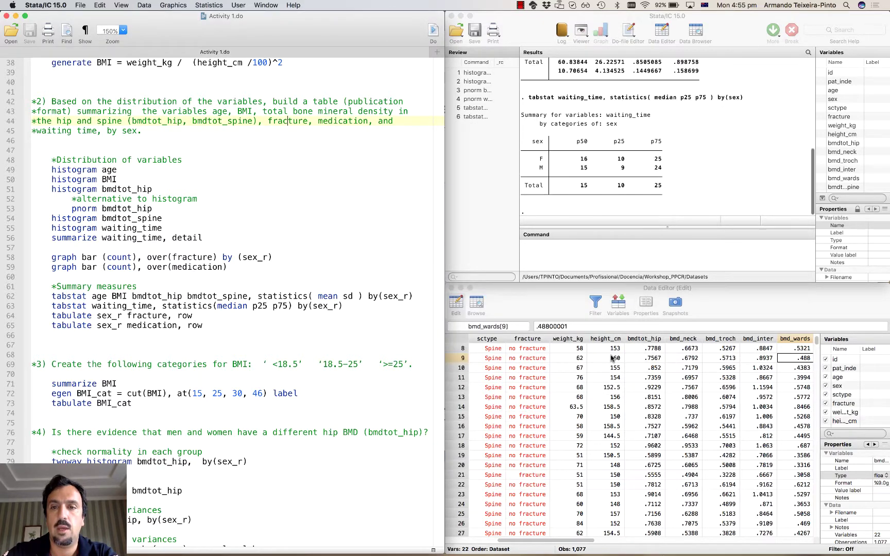
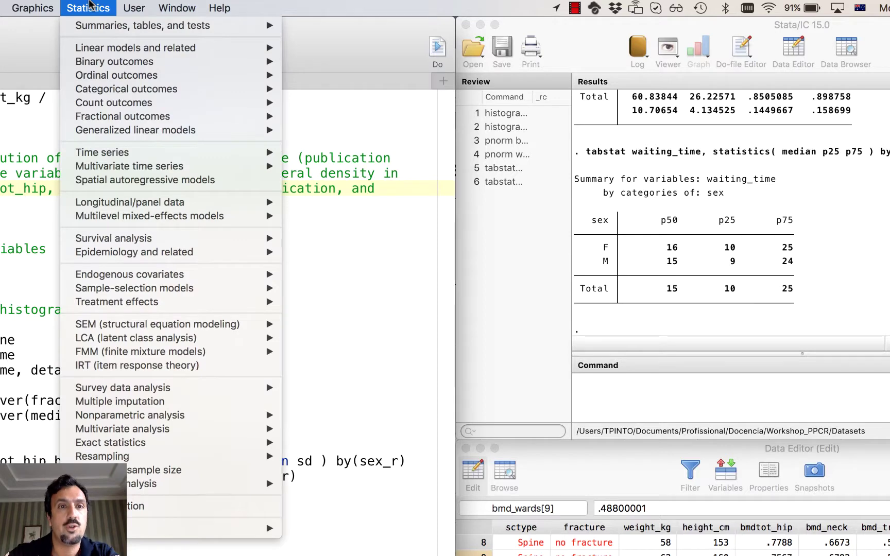
Set up a two-way frequency table with measures of association, using sex as the row variable and fracture as the column variable.
mouse_move(106, 26)
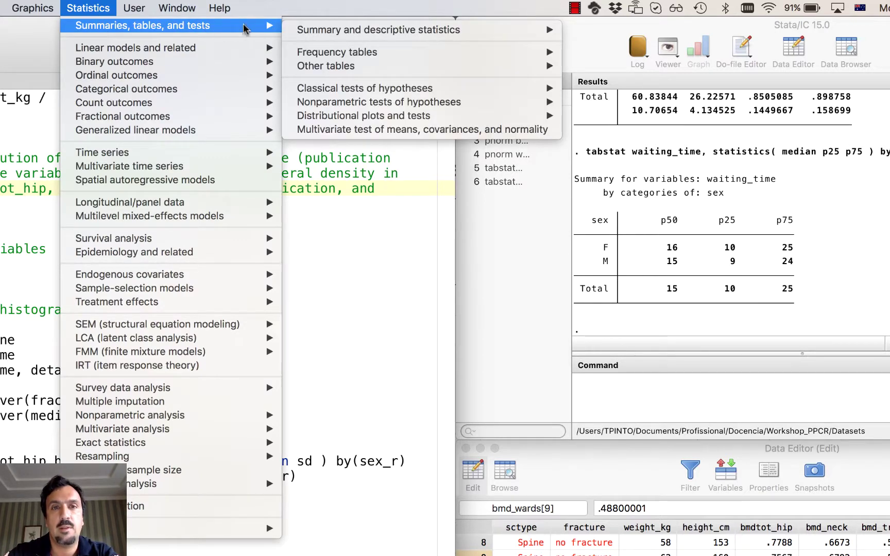
mouse_move(321, 36)
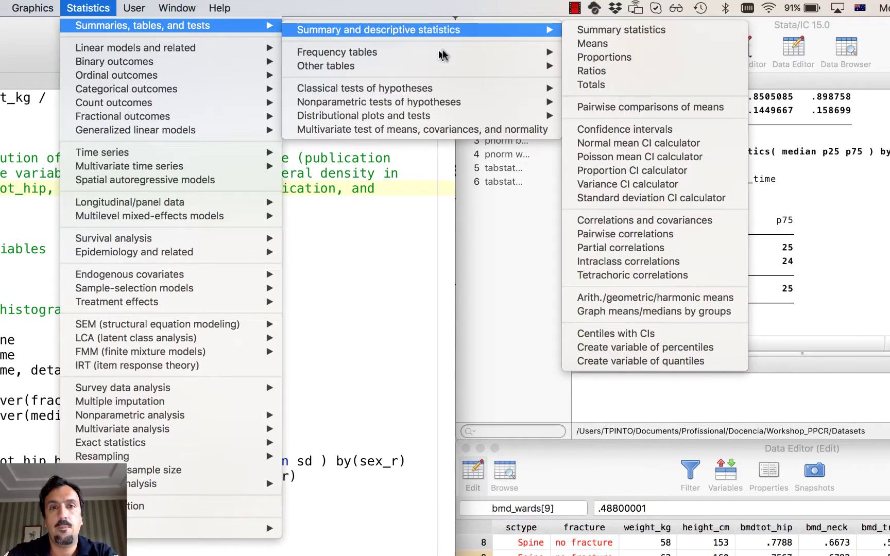
mouse_move(449, 54)
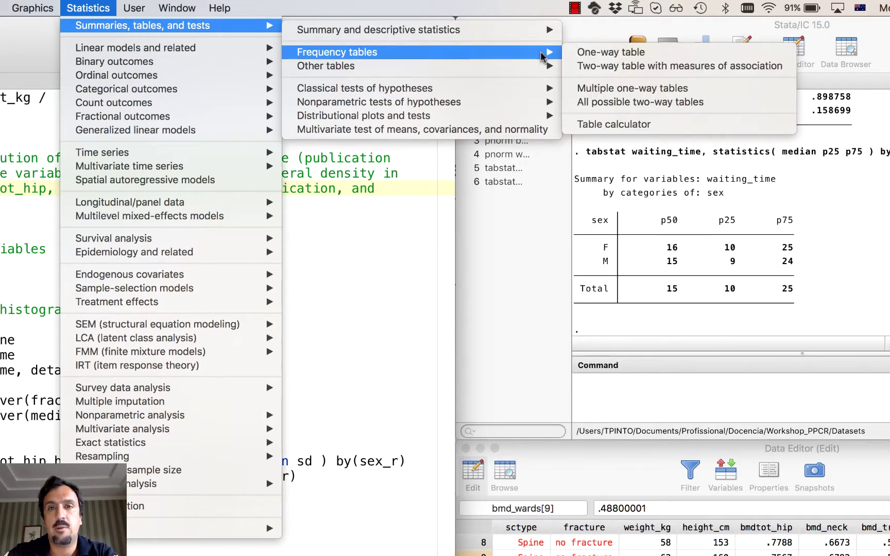
left_click(641, 66)
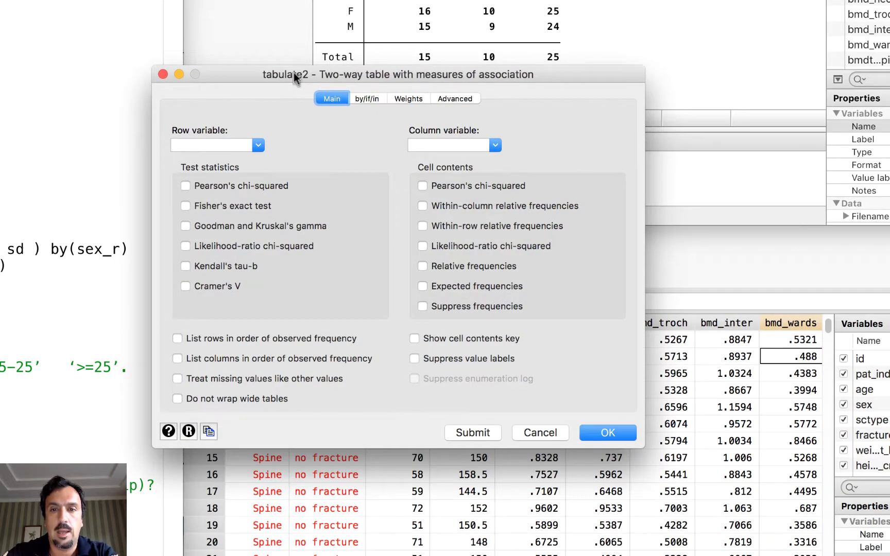
left_click_drag(293, 72, 251, 24)
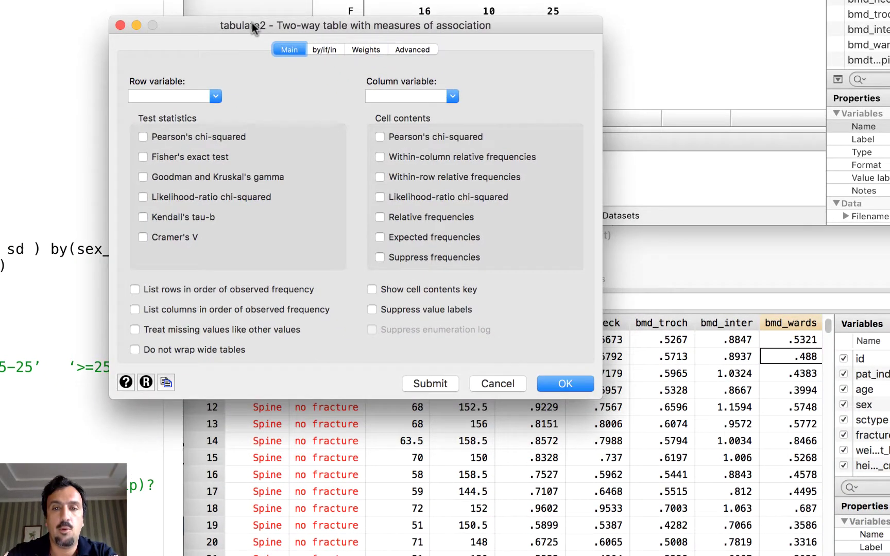
left_click(216, 96)
left_click(171, 155)
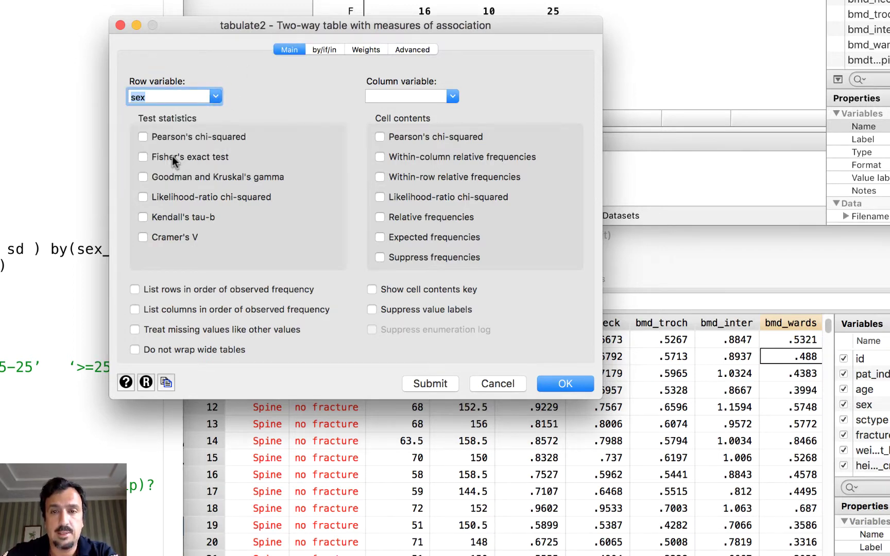
left_click(452, 97)
scroll(431, 137, "down", 3)
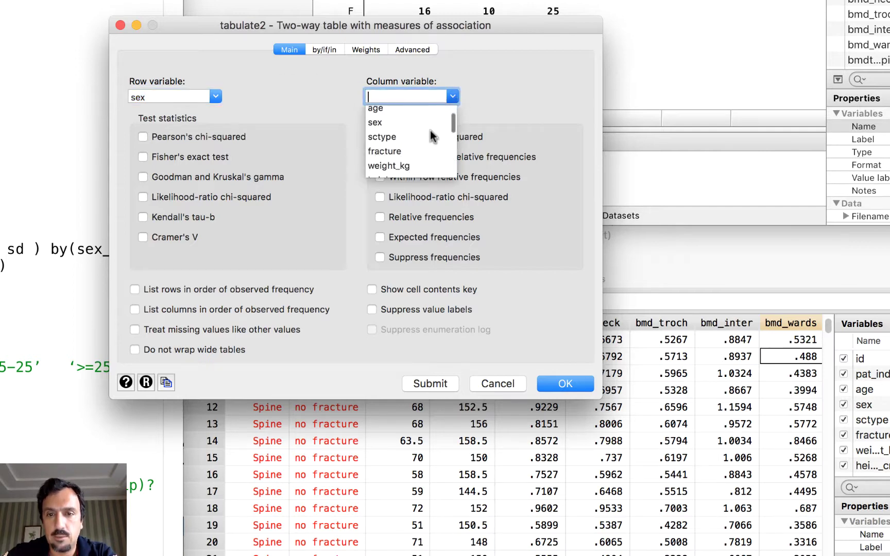
left_click(423, 138)
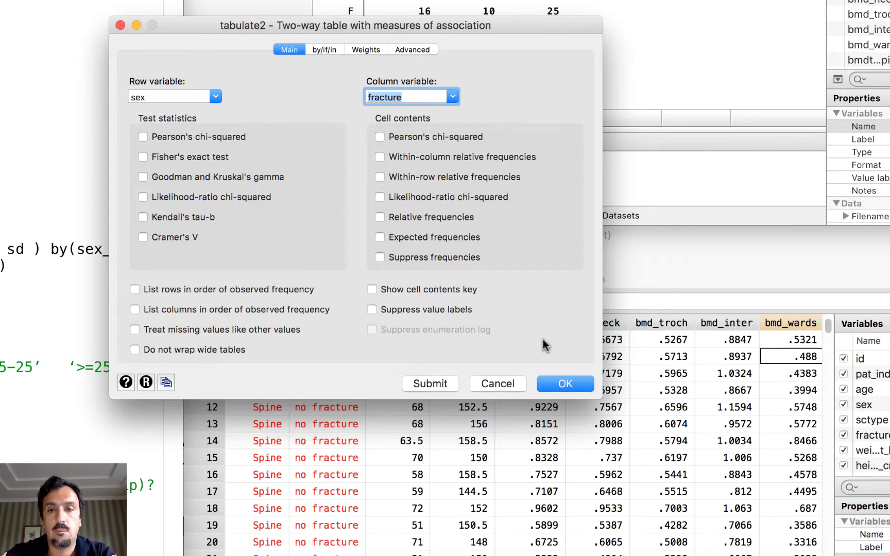
Include within-row relative frequencies in the cells, generate the sex by fracture table, and review its output in the results.
left_click(448, 178)
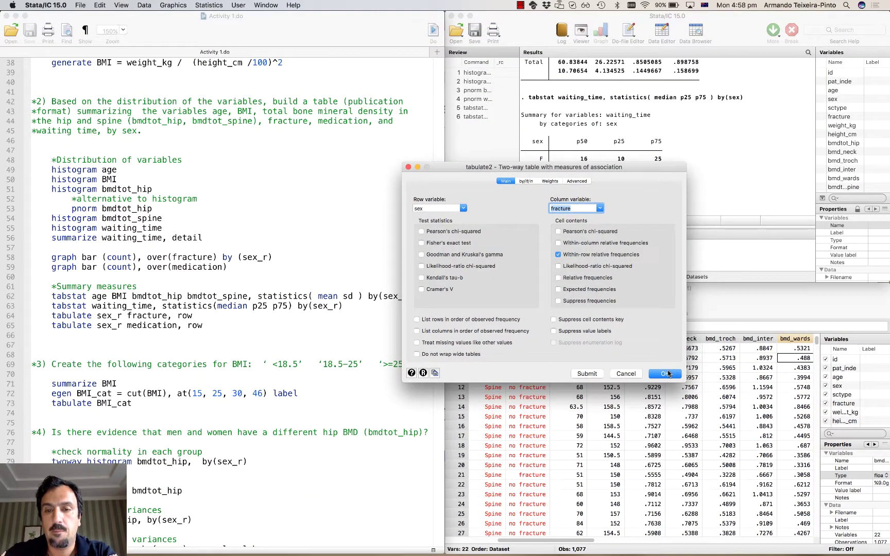
left_click(665, 373)
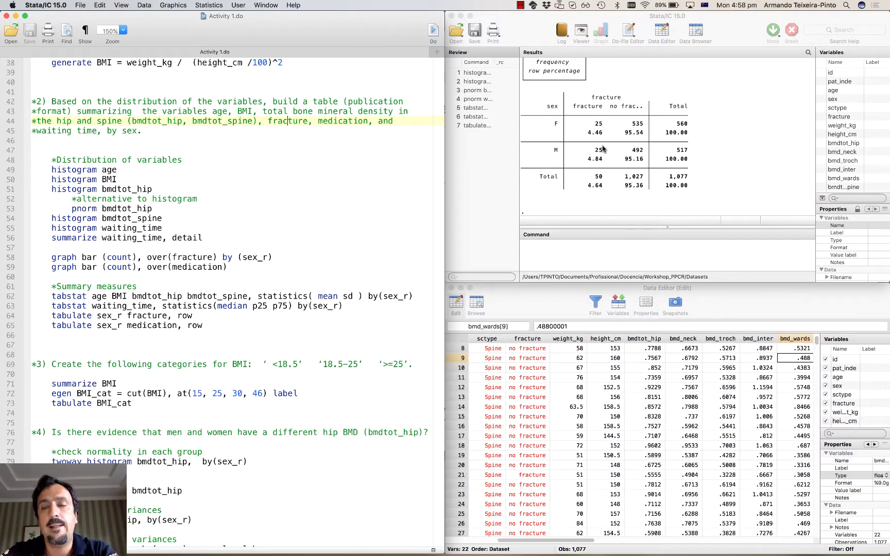
scroll(602, 149, "up", 8)
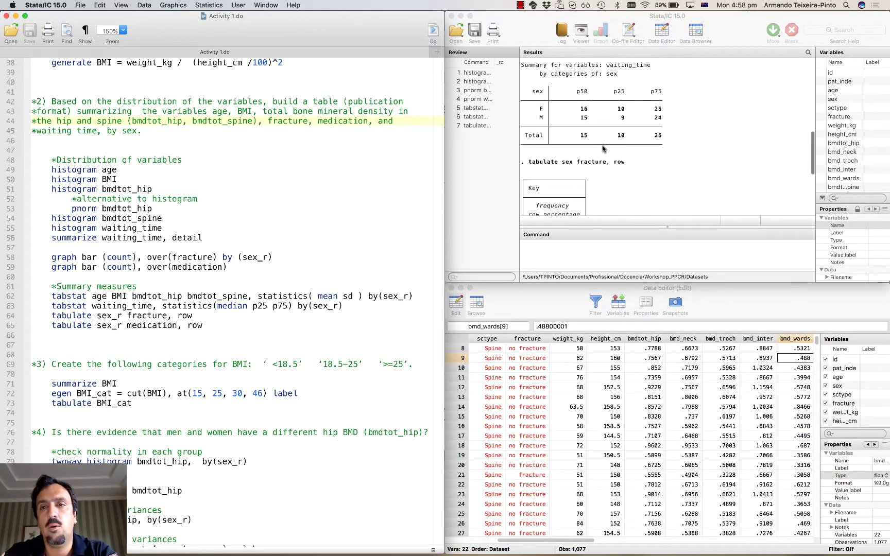
scroll(602, 149, "down", 1)
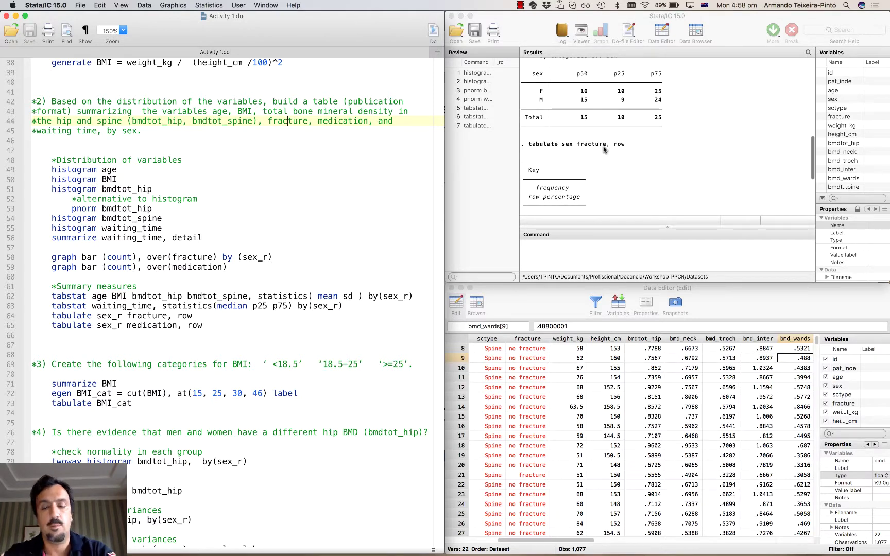
left_click(604, 149)
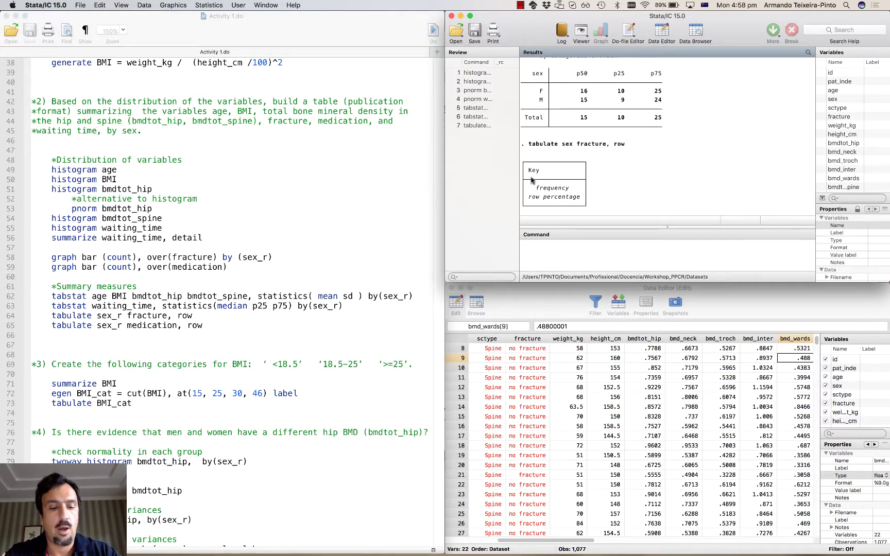
Switch to the Activity_1_table_for_ex2 document in Word and place the cursor in the Total column of the Age row.
key("super+Tab")
key("super+Tab")
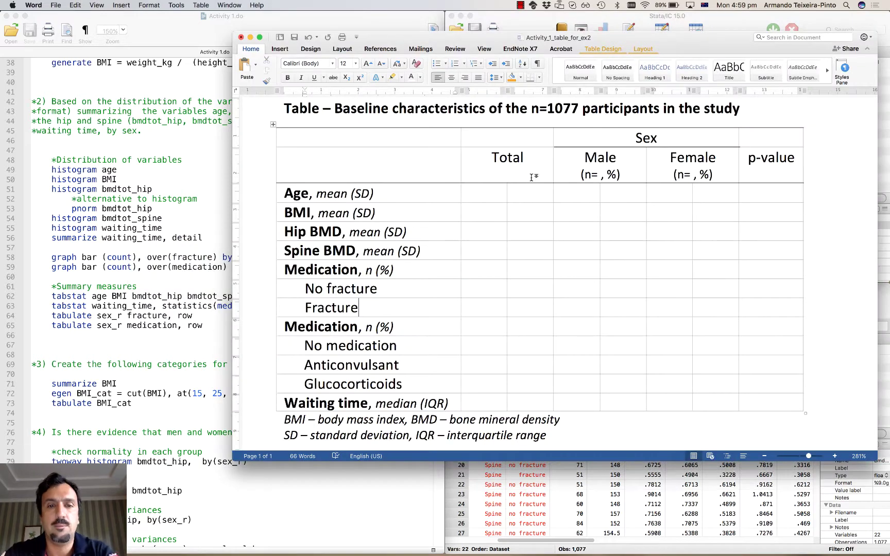
left_click_drag(504, 40, 459, 24)
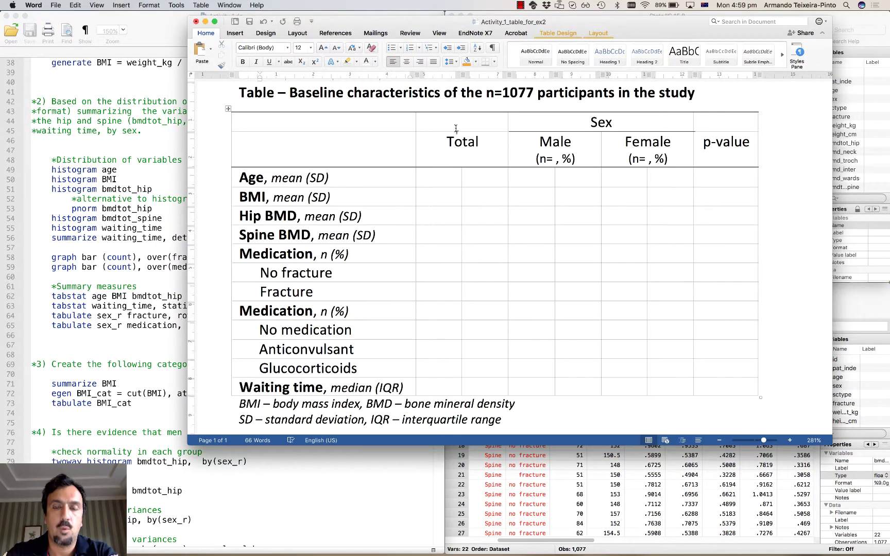
left_click(446, 176)
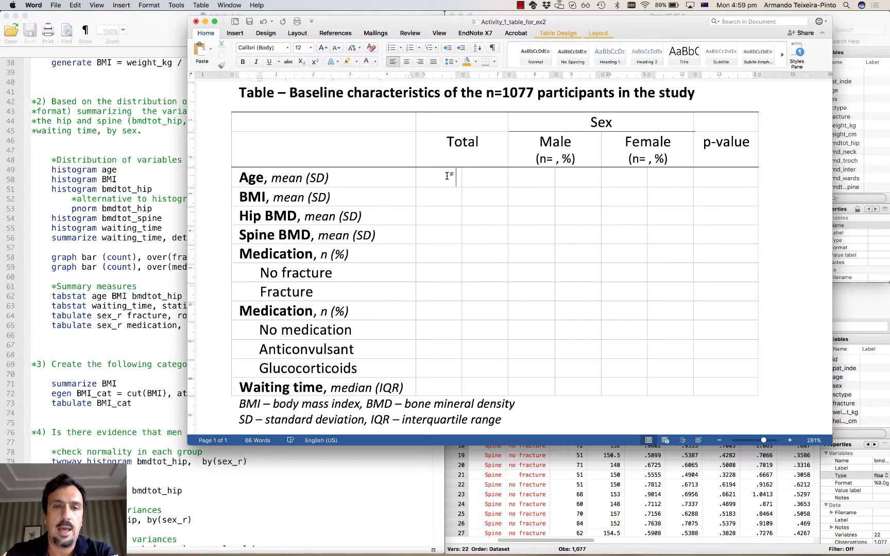